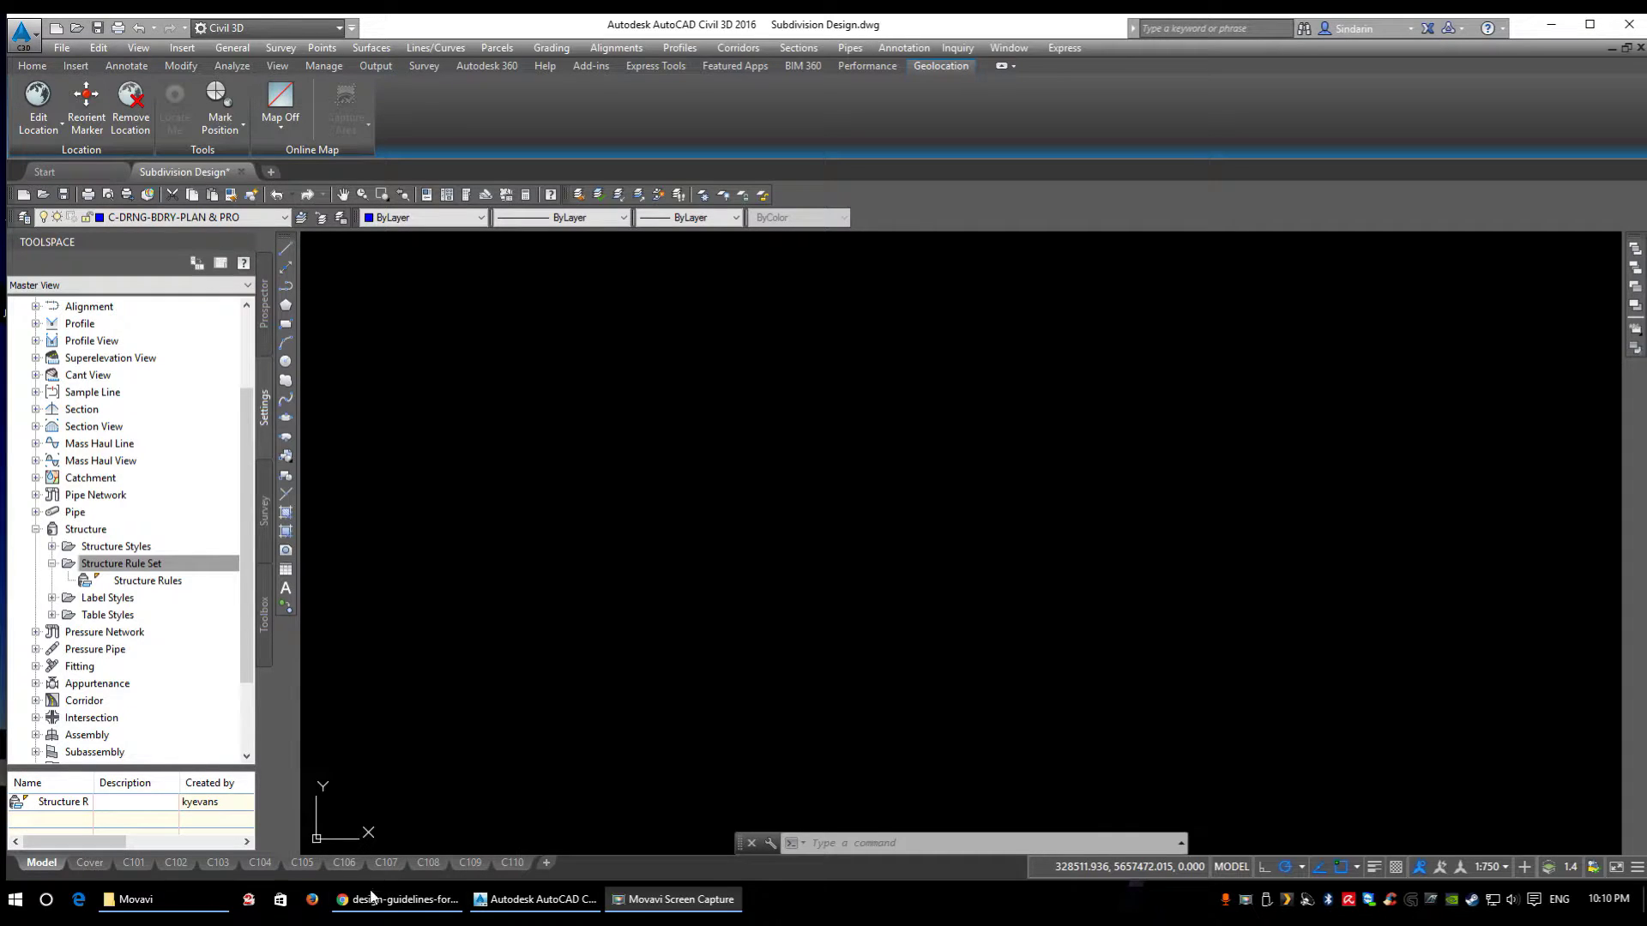
Step: Bring up the guidelines PDF in Chrome at the C. MANHOLES section on manhole pipe drop
mouse_move(409, 906)
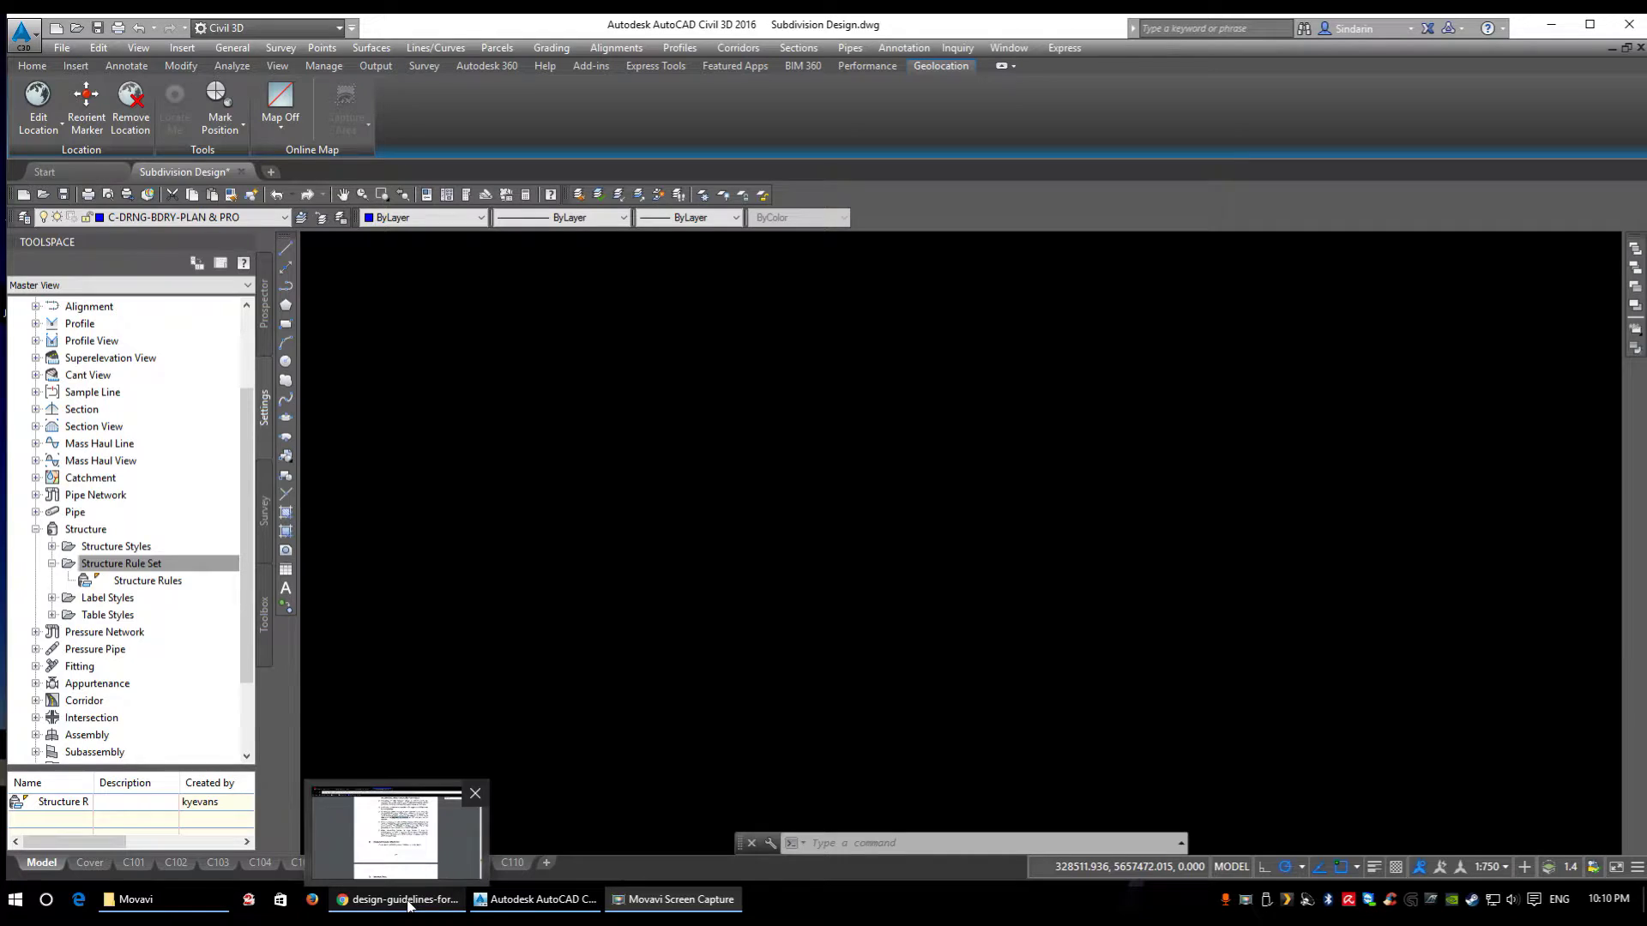
left_click(409, 905)
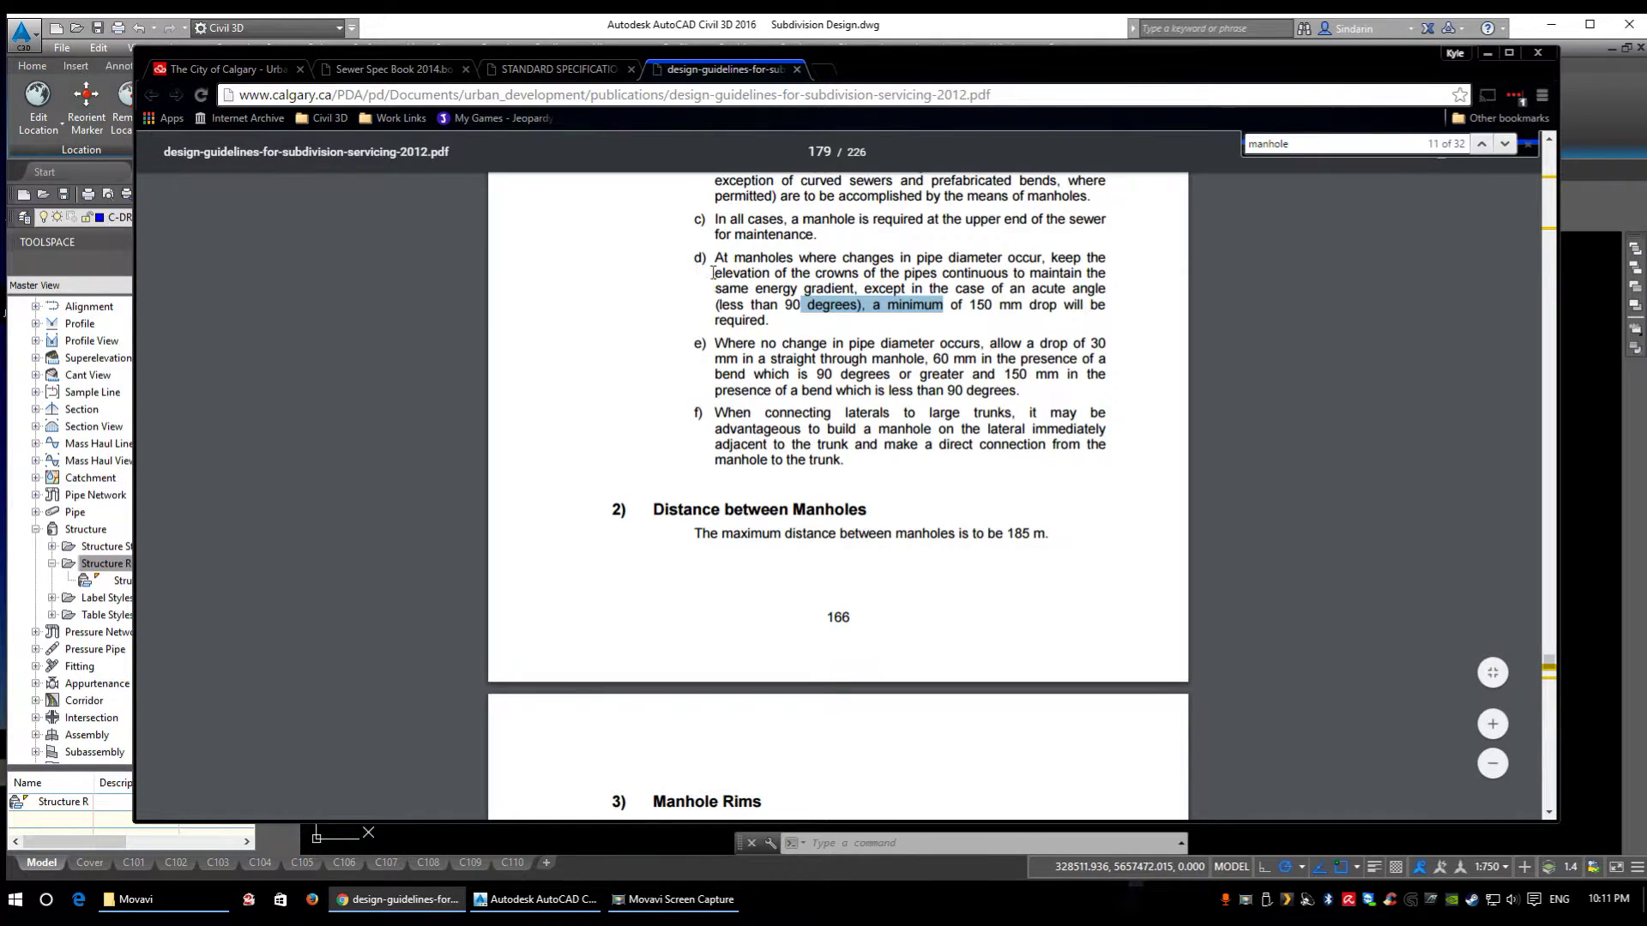
left_click_drag(719, 256, 810, 273)
scroll(638, 299, "up", 3)
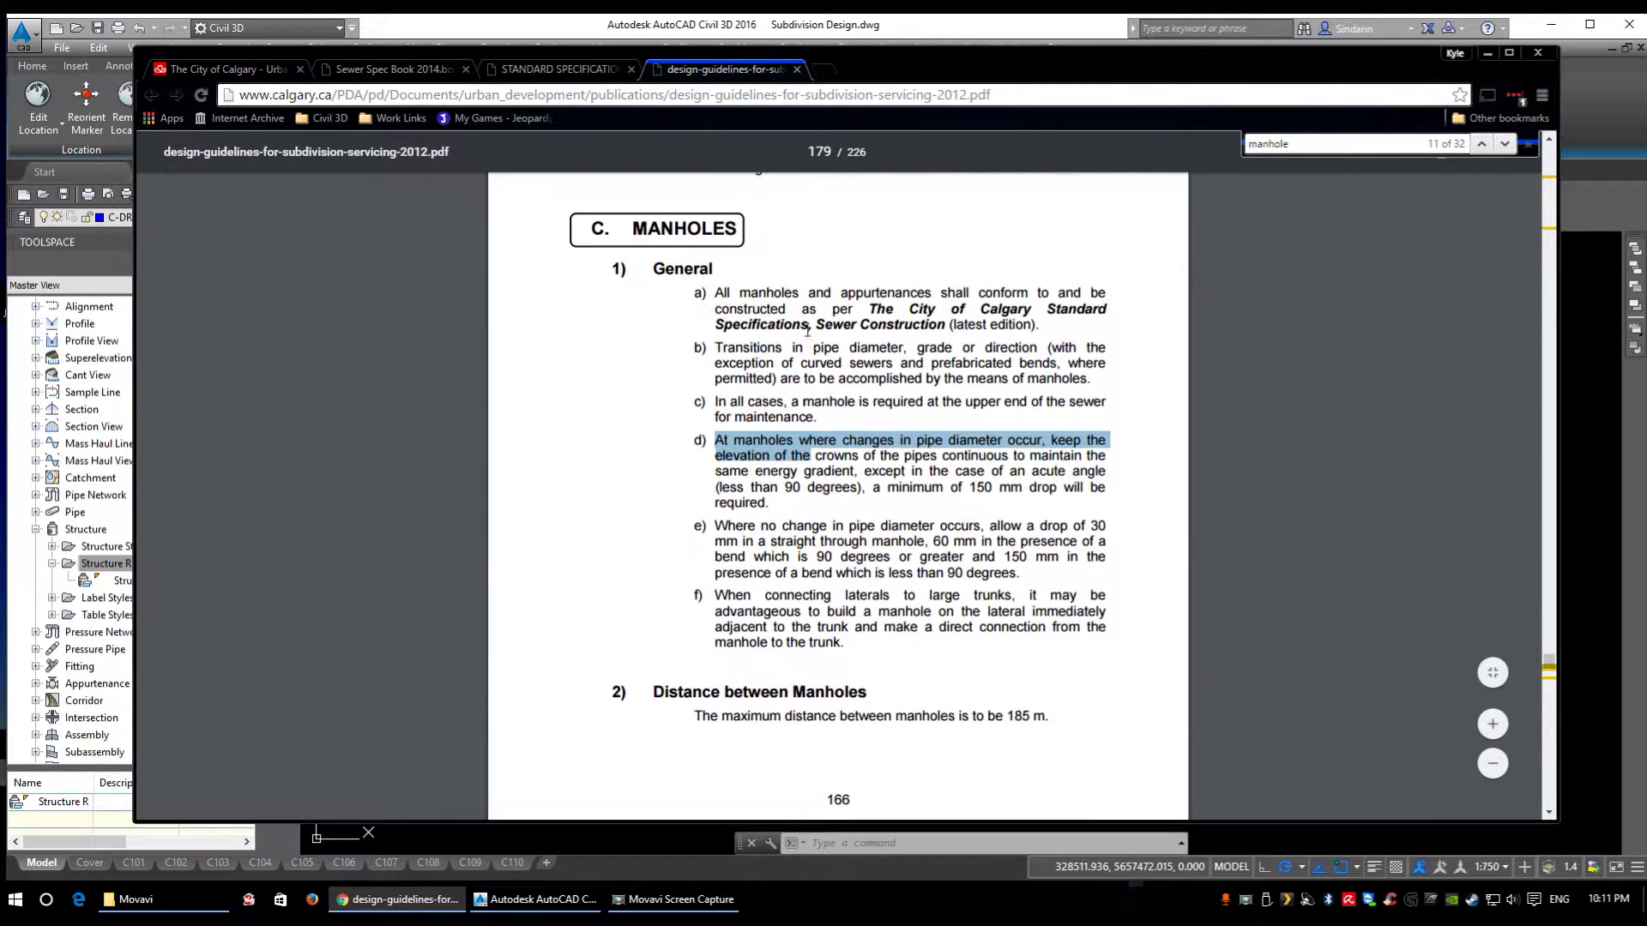
scroll(639, 299, "down", 1)
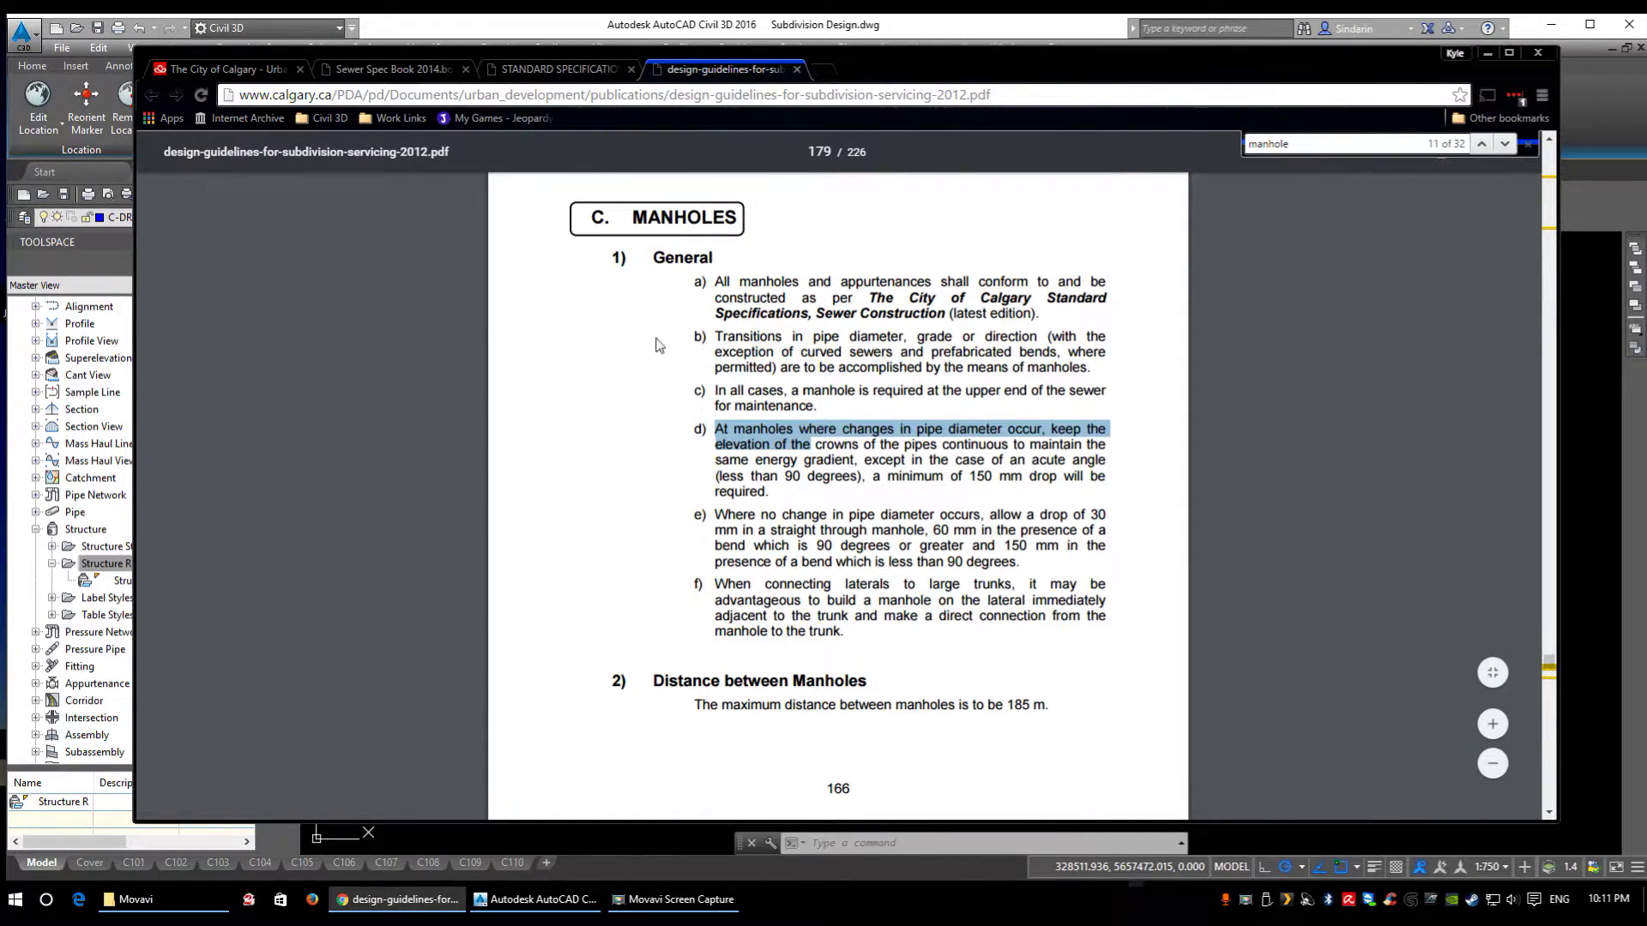
left_click(731, 440)
Step: Scroll through the Manholes section, then return to the Civil 3D Subdivision Design drawing
scroll(744, 441, "down", 1)
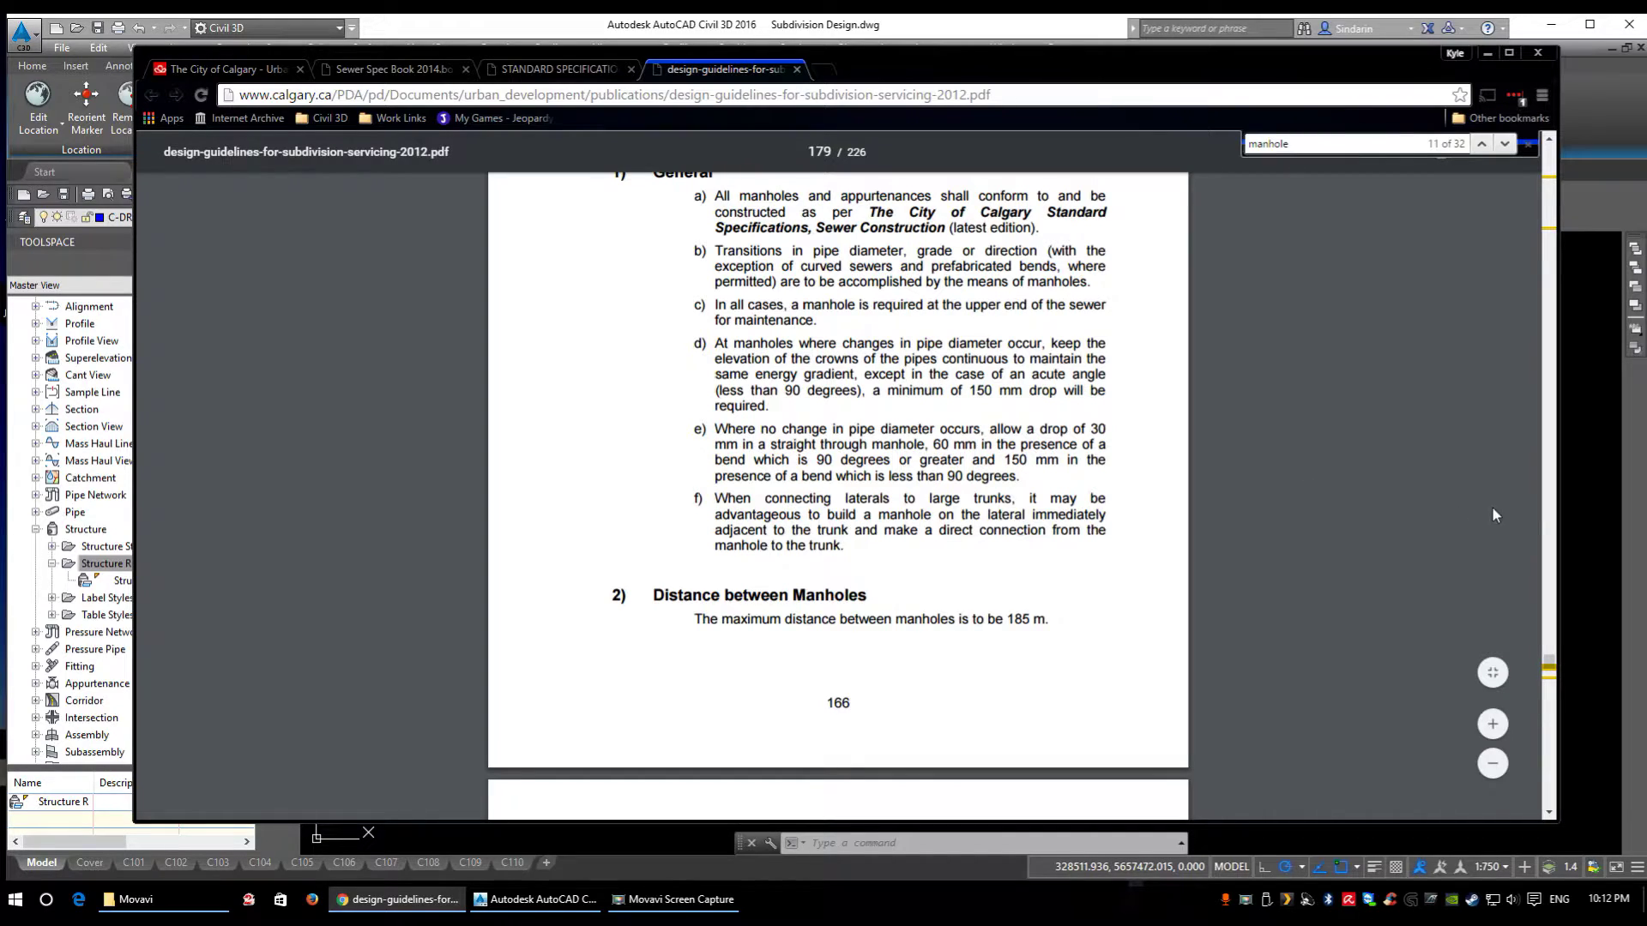
left_click(1576, 516)
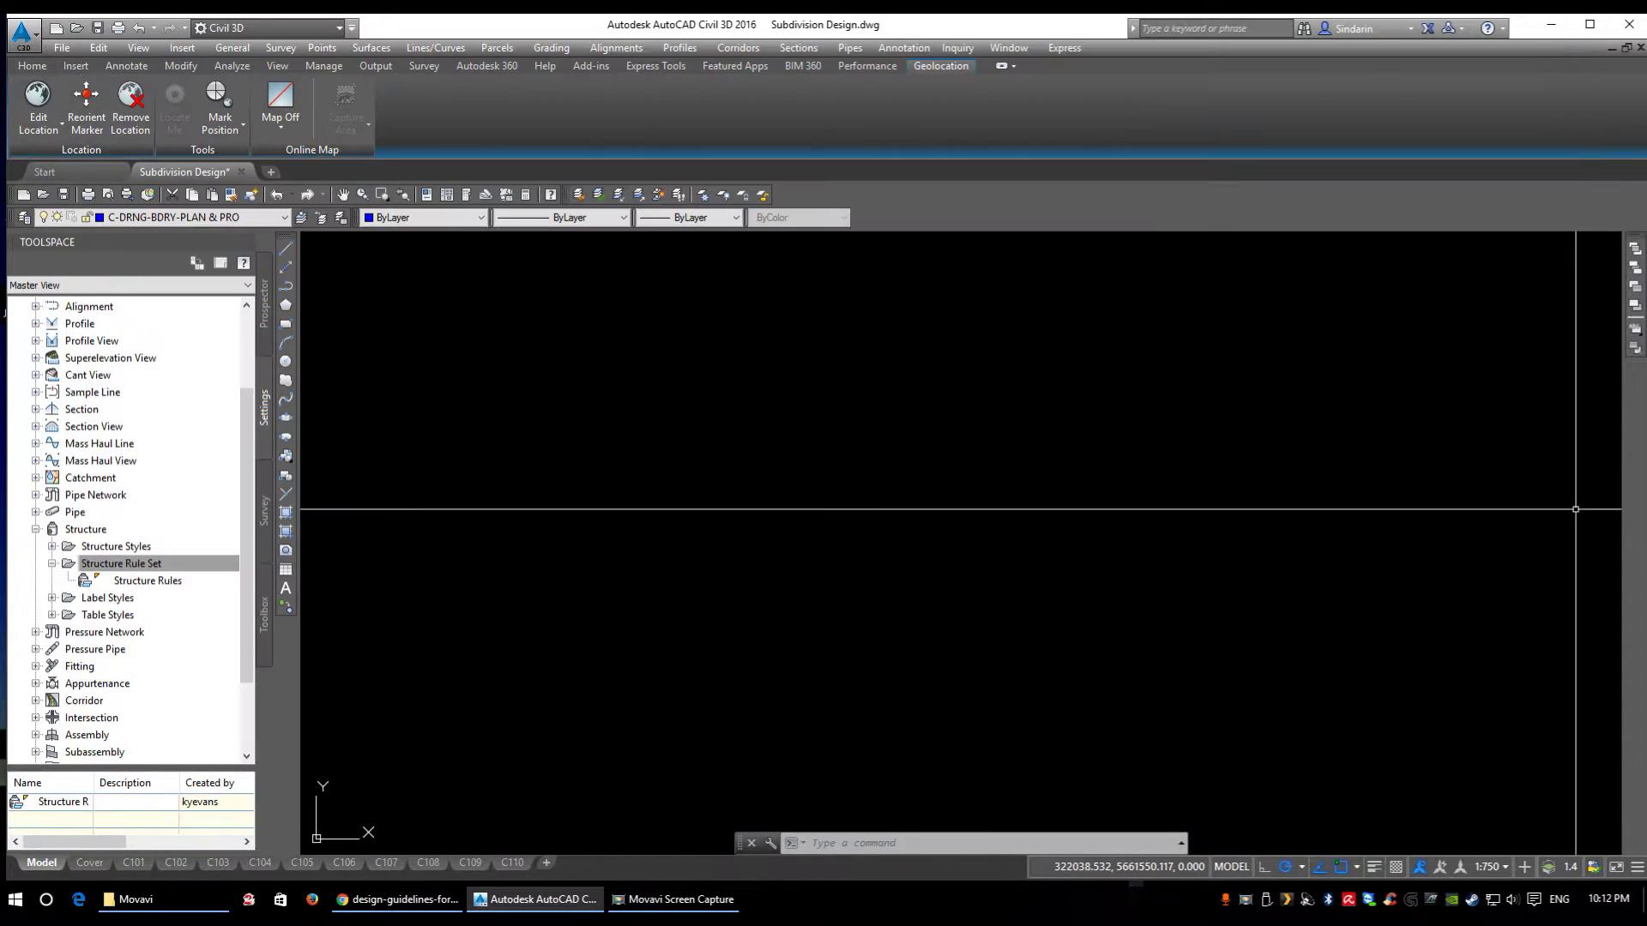
Step: Sketch a rough pipe-drop polyline with a horizontal run, a lower vertex and a diagonal segment
type("pl")
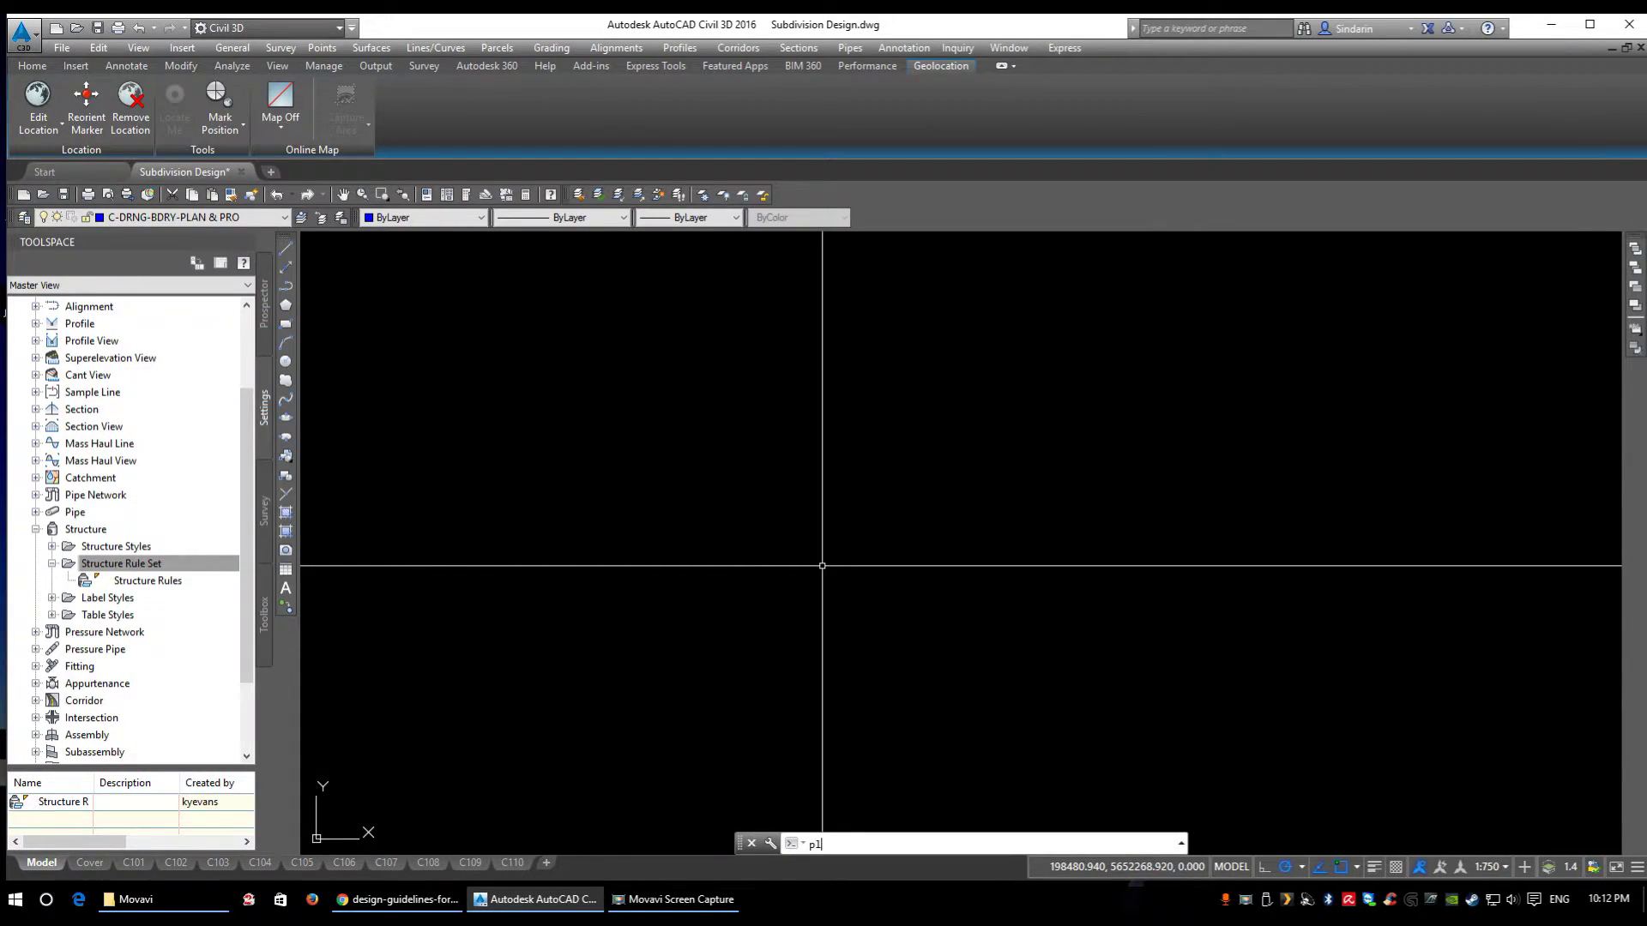
key("Return")
left_click(619, 485)
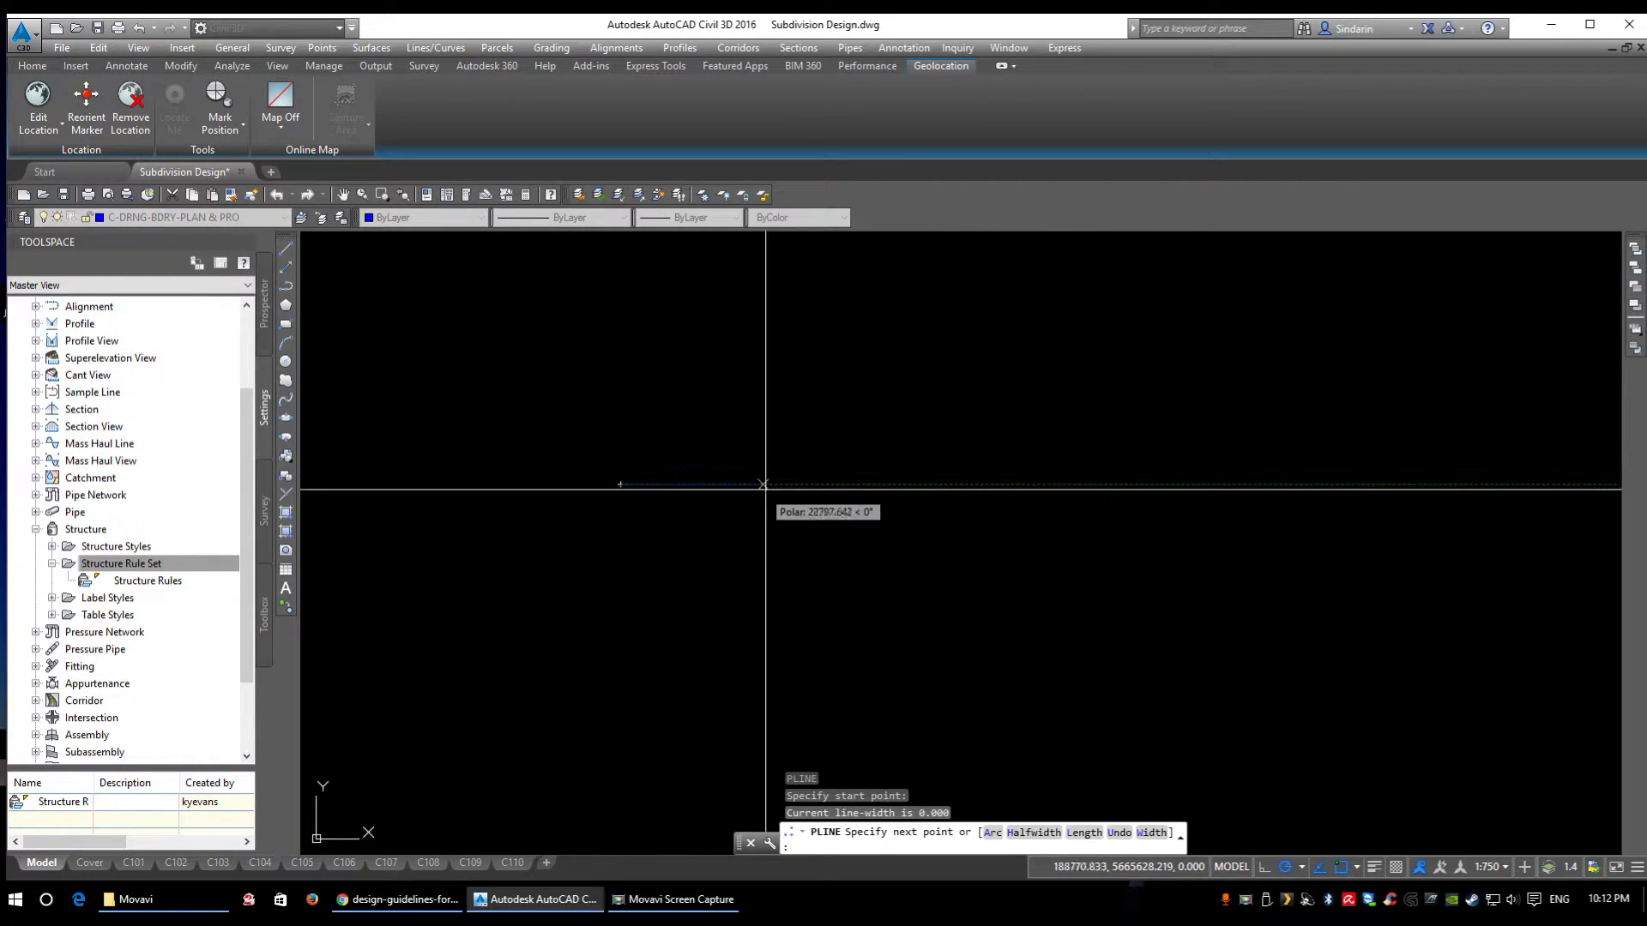
left_click(789, 485)
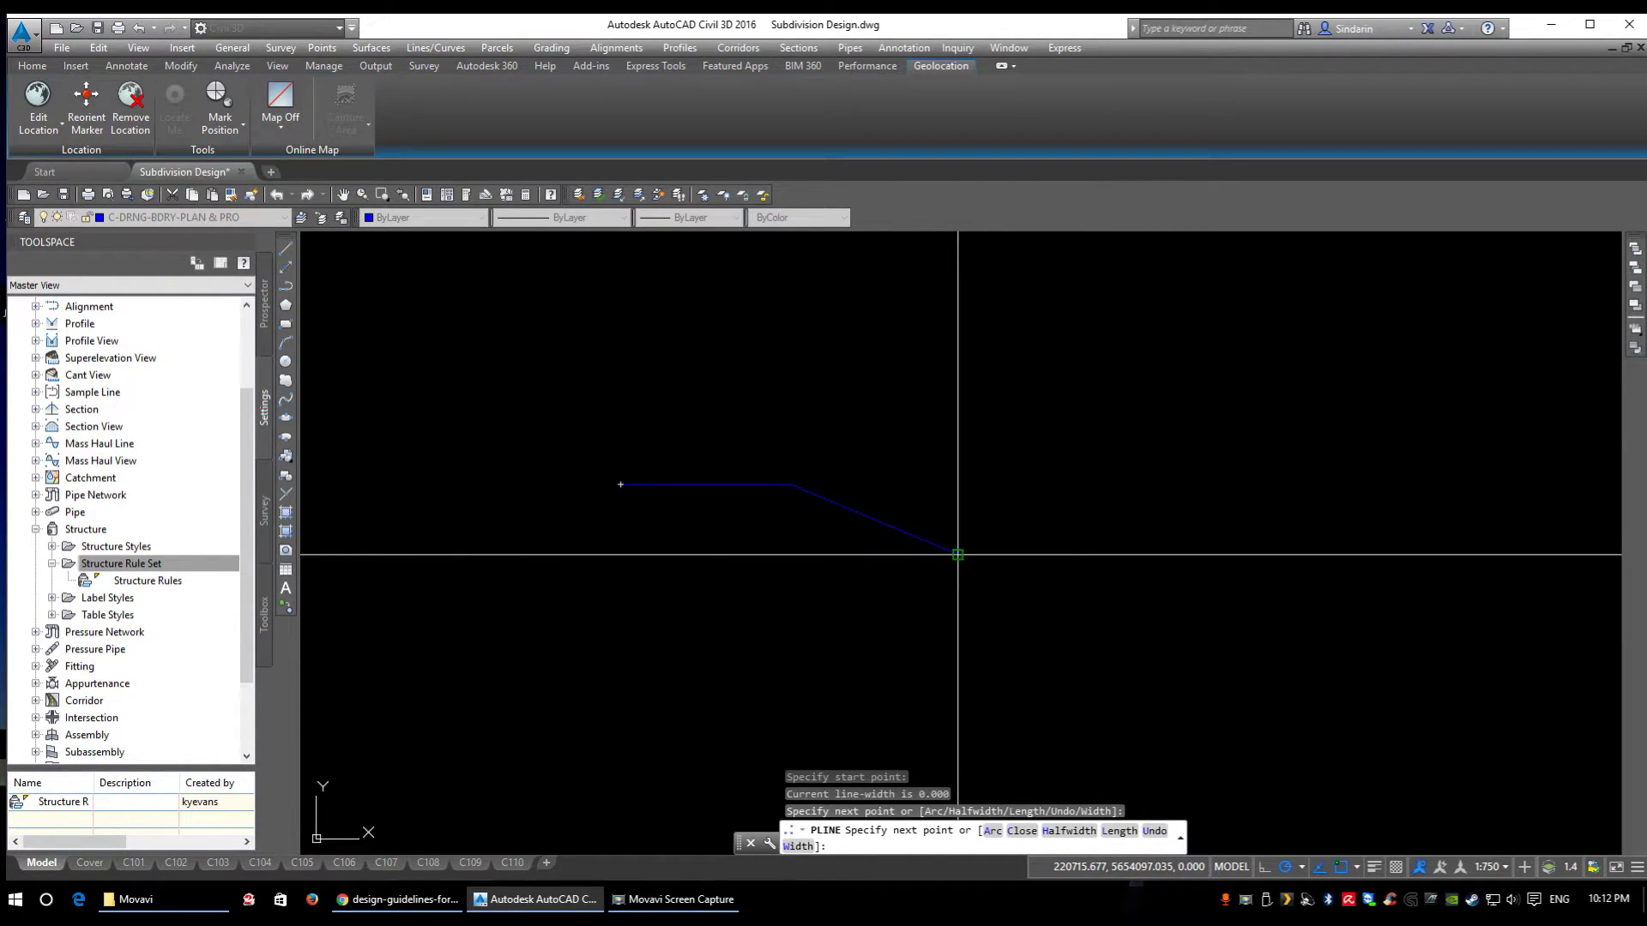
left_click(957, 554)
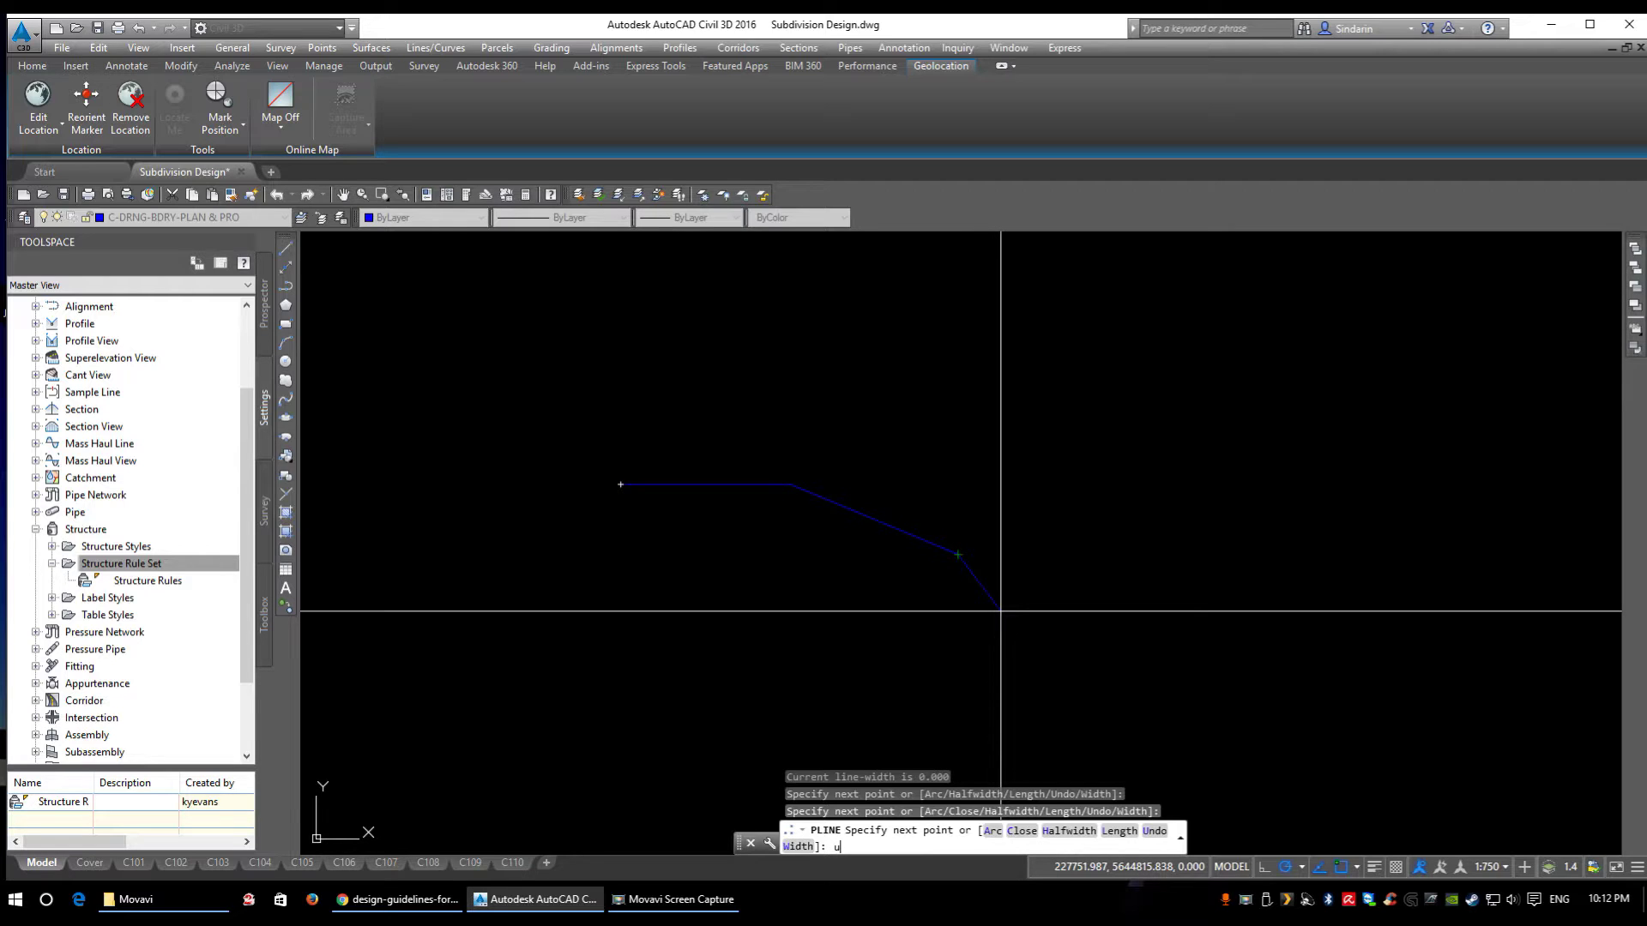
key("Return")
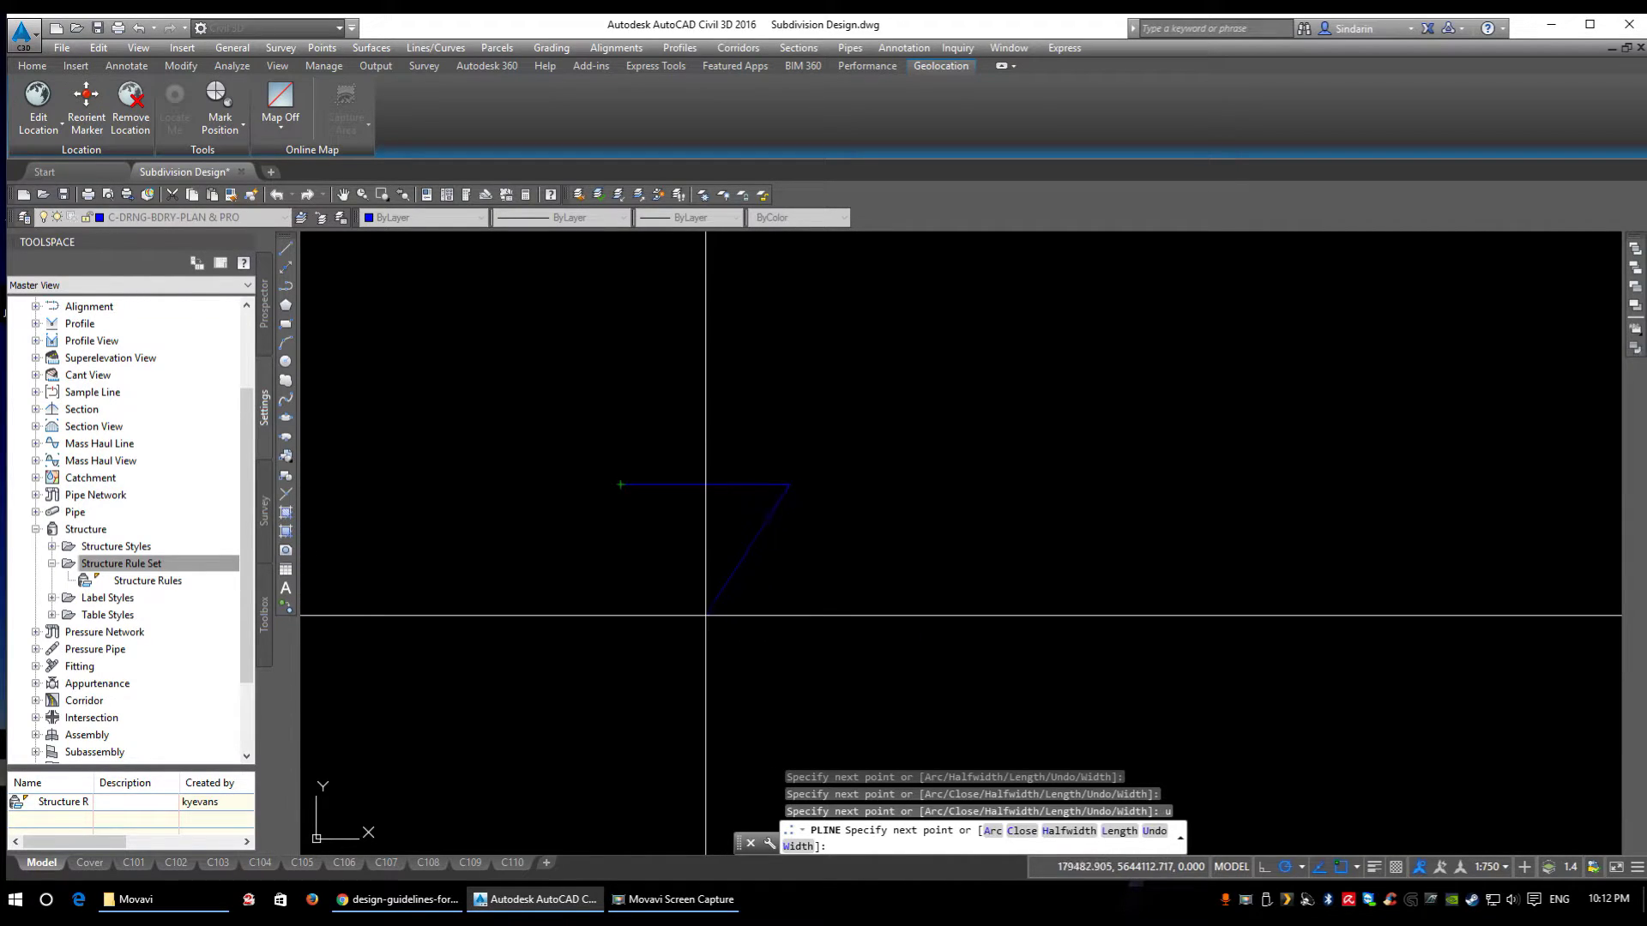
left_click(670, 605)
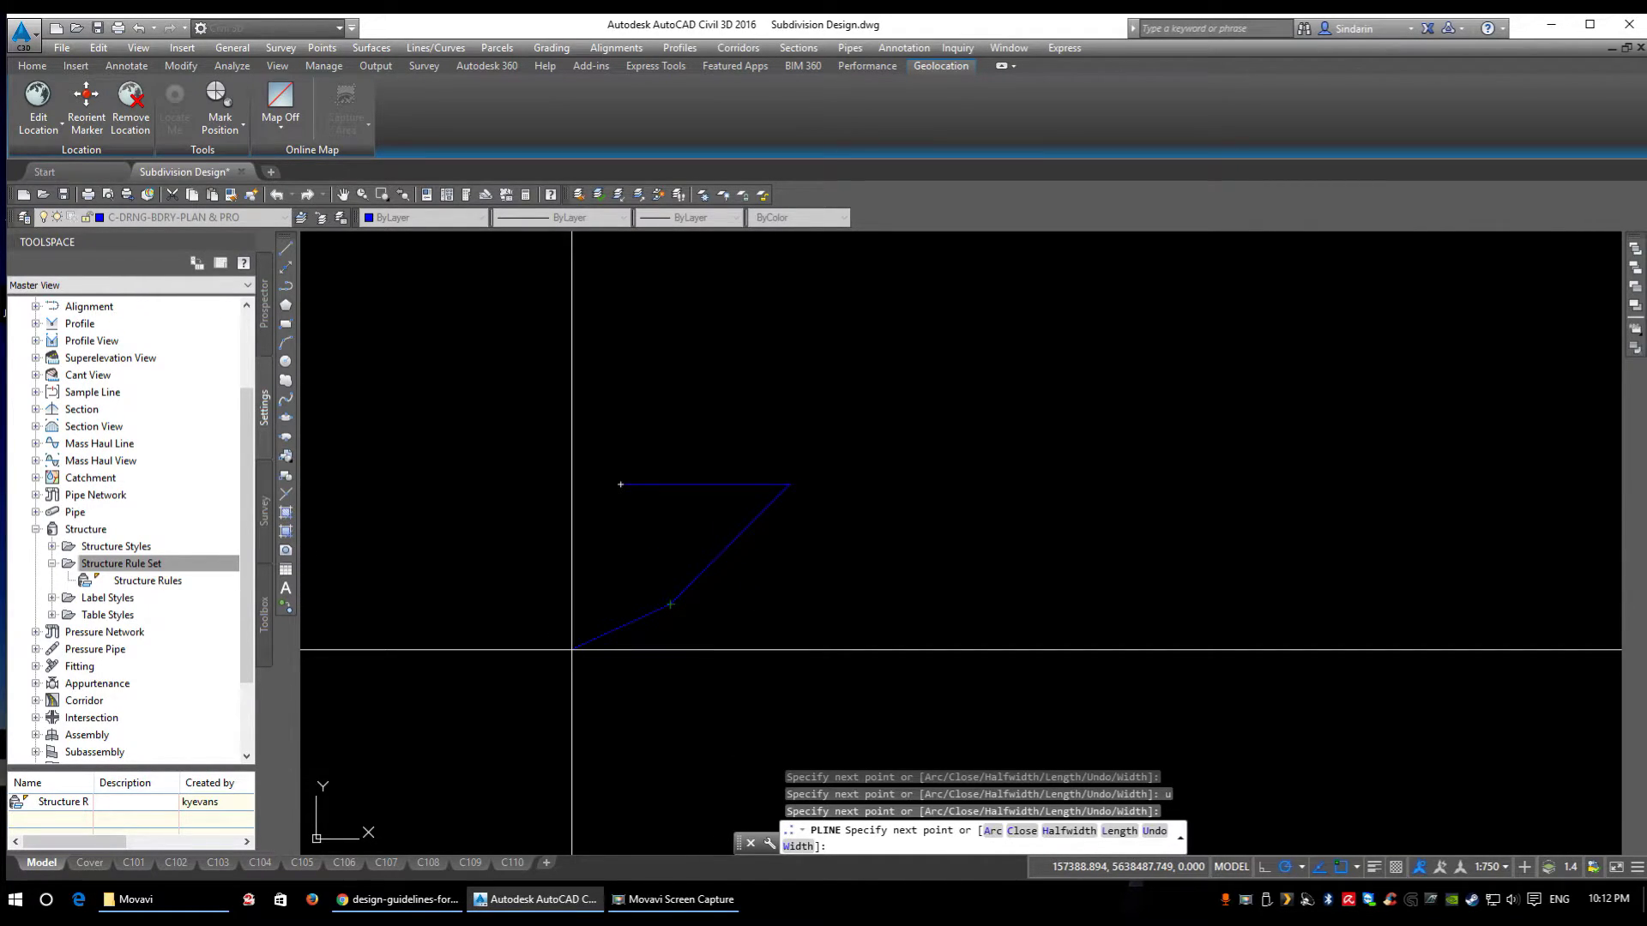
Step: Undo the last two polyline segments, cancel the sketch, and return to the guidelines PDF
type("u")
key("Return")
type("u")
key("Return")
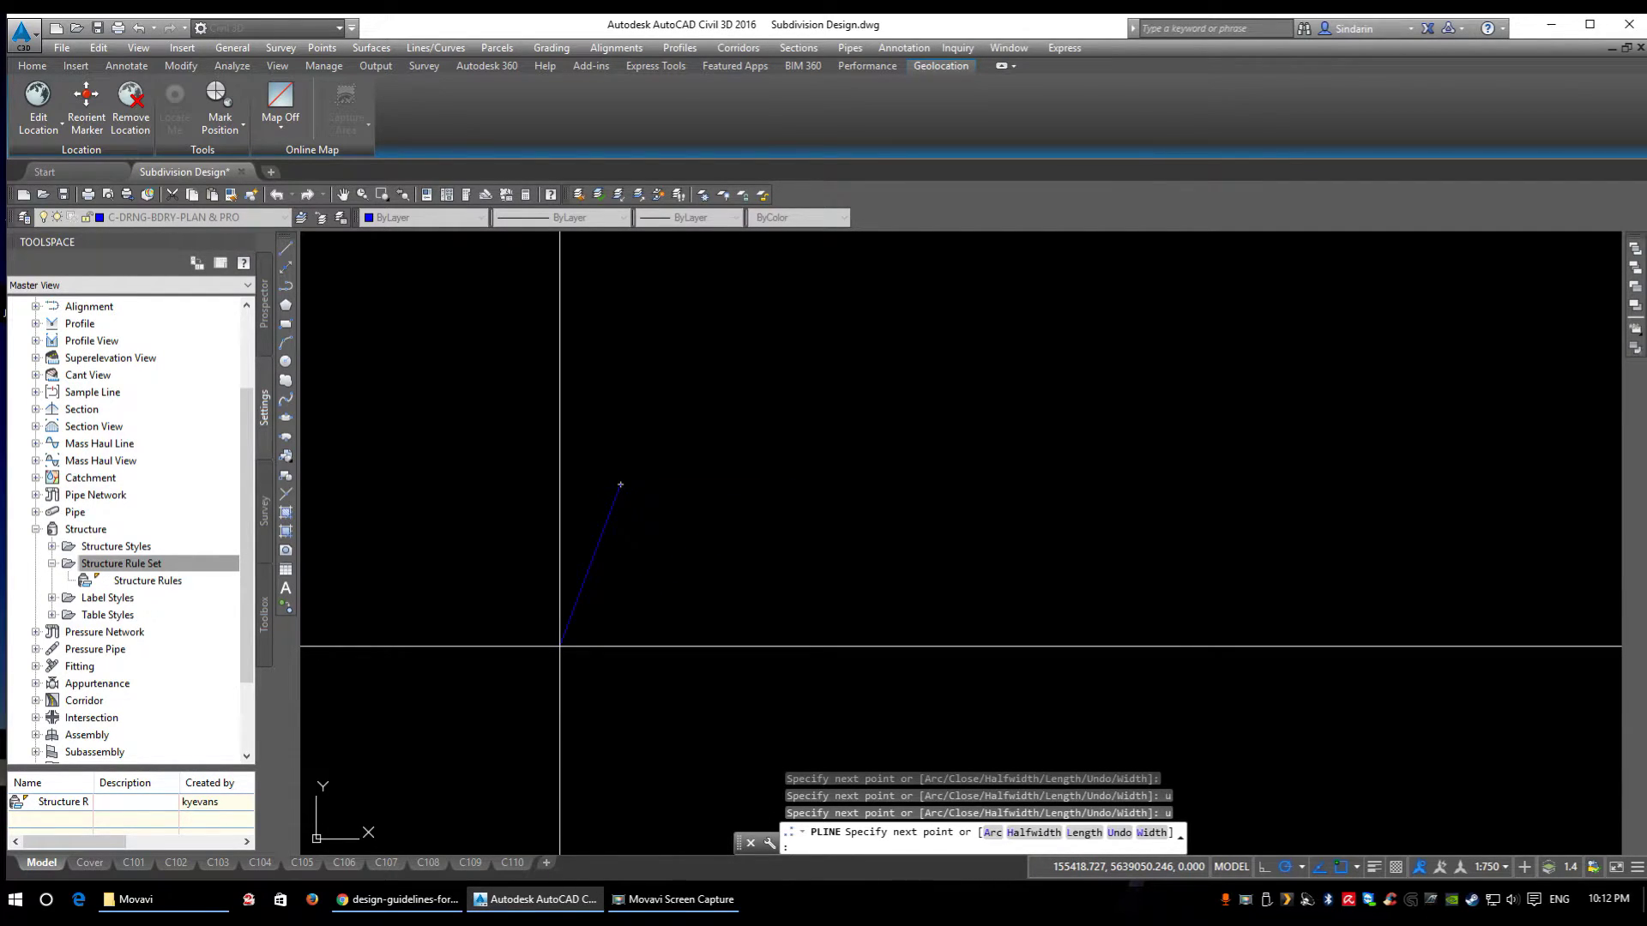
key("Escape")
left_click(399, 899)
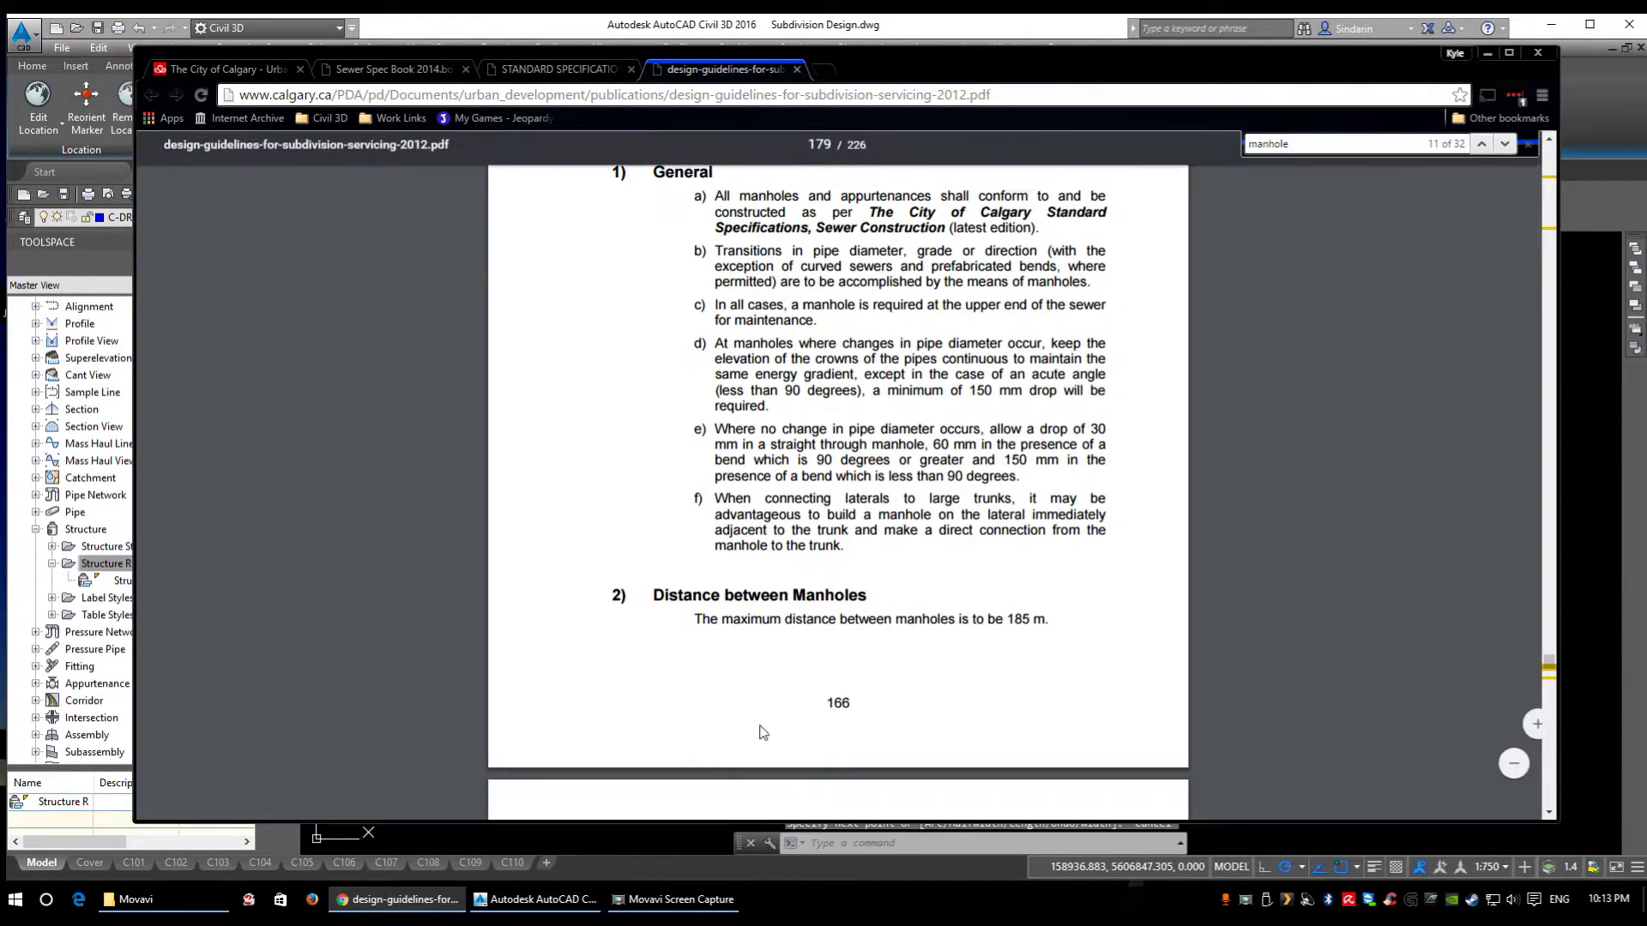
Step: Show the Sewer Spec Book's 1000 mm sump catch basin detail, then return to Civil 3D
left_click(586, 76)
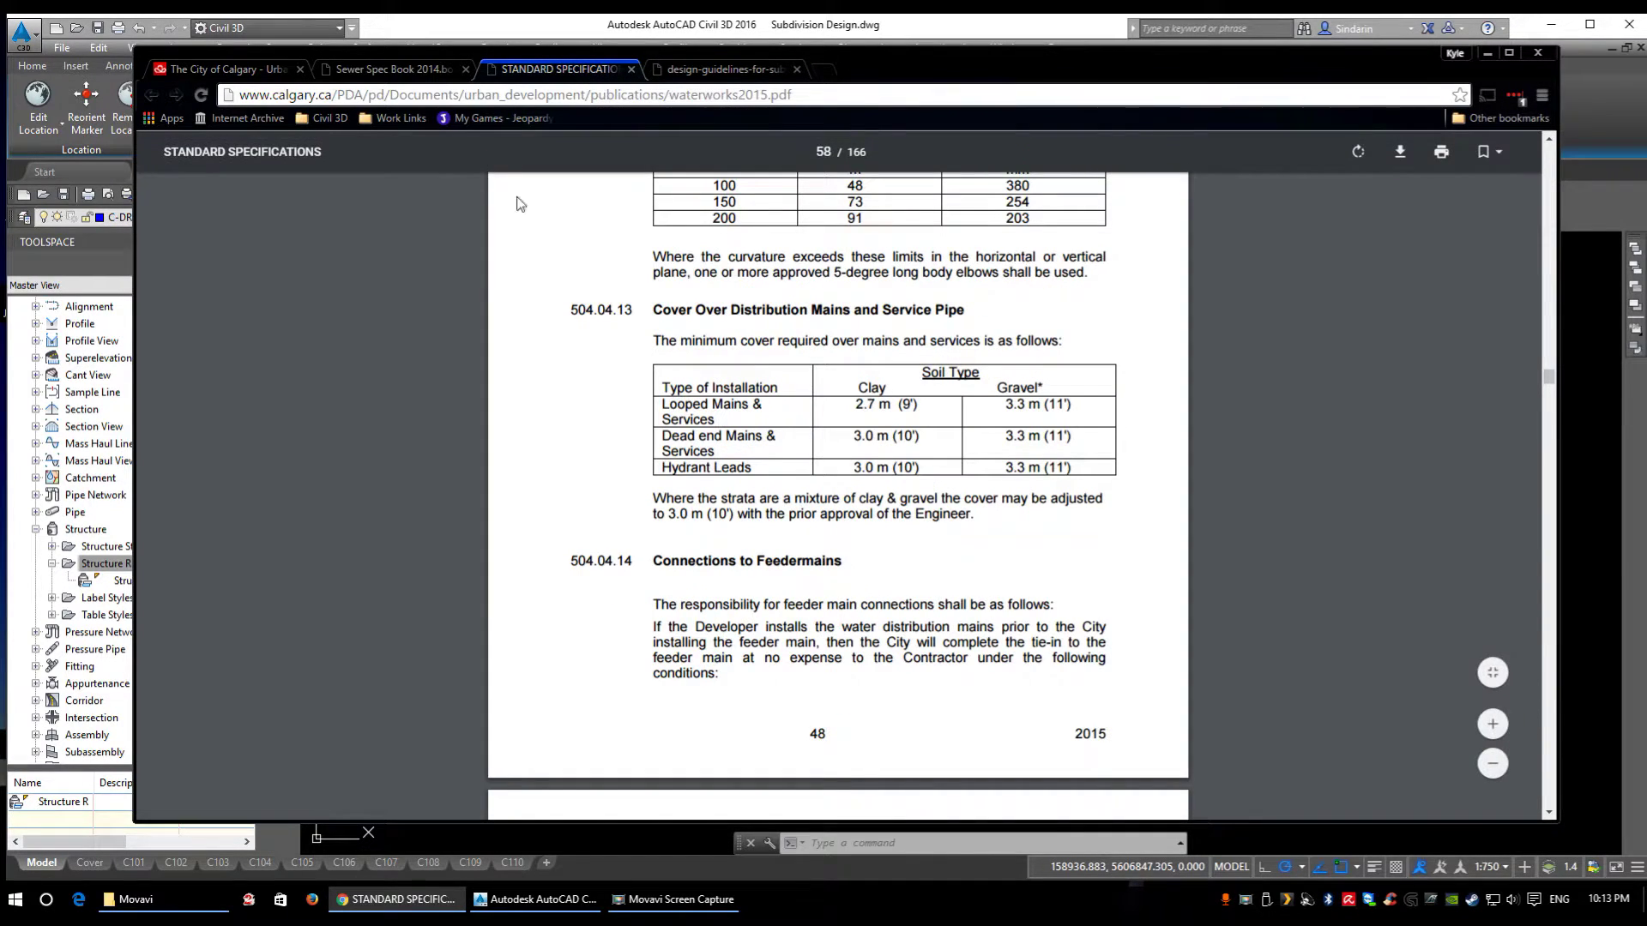
left_click(392, 69)
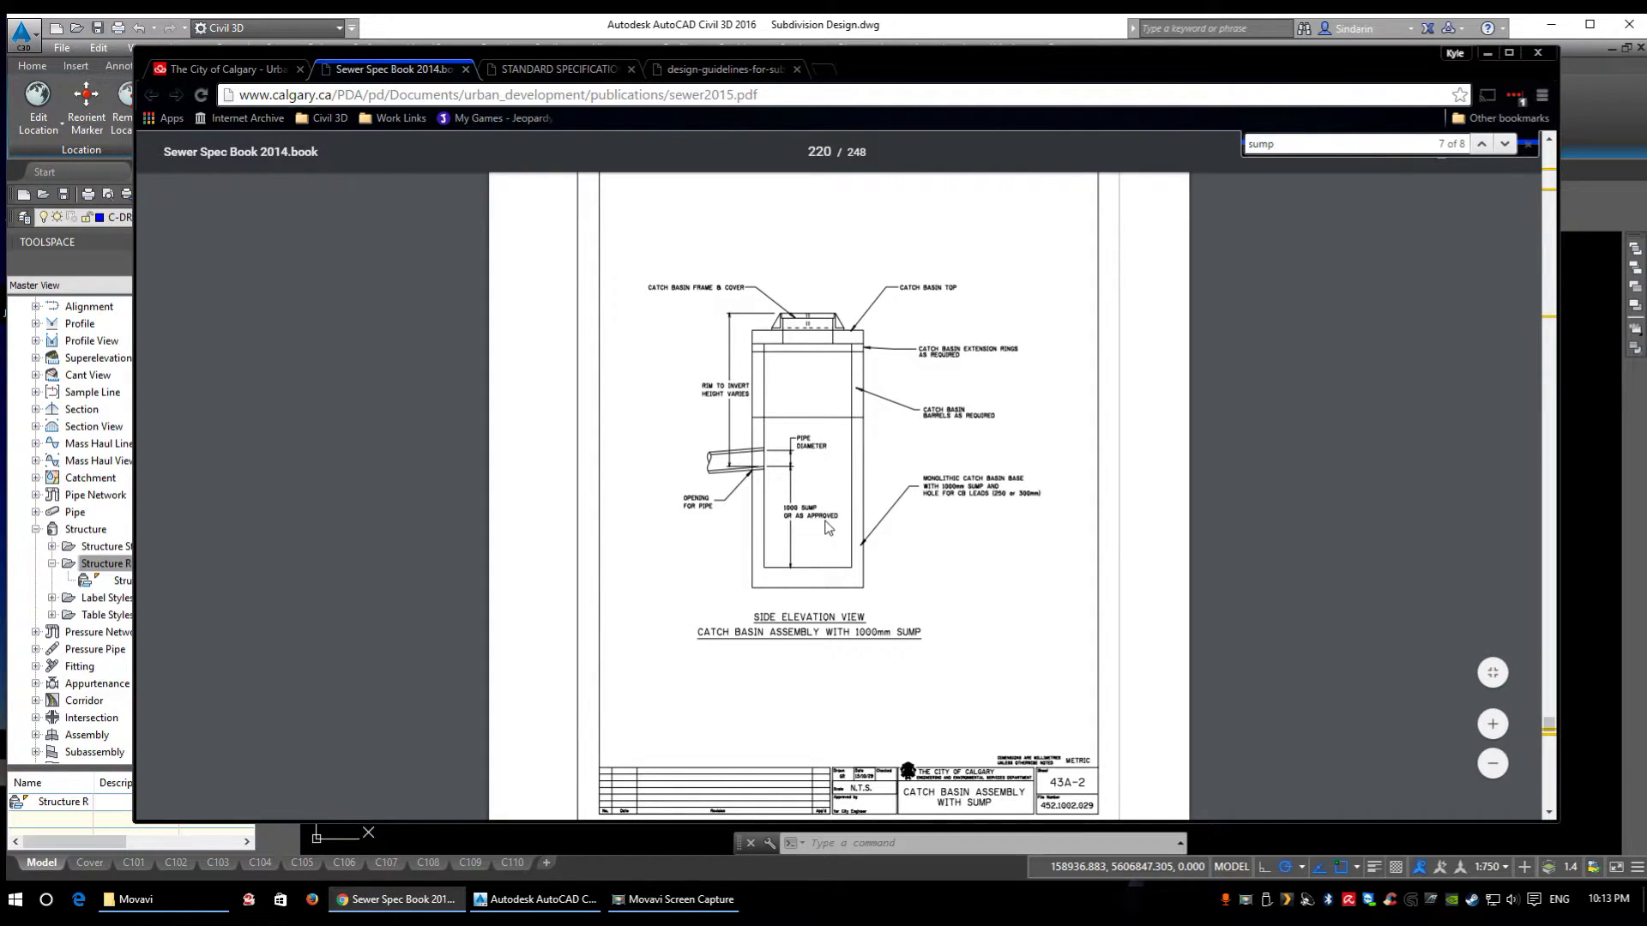
left_click(1582, 477)
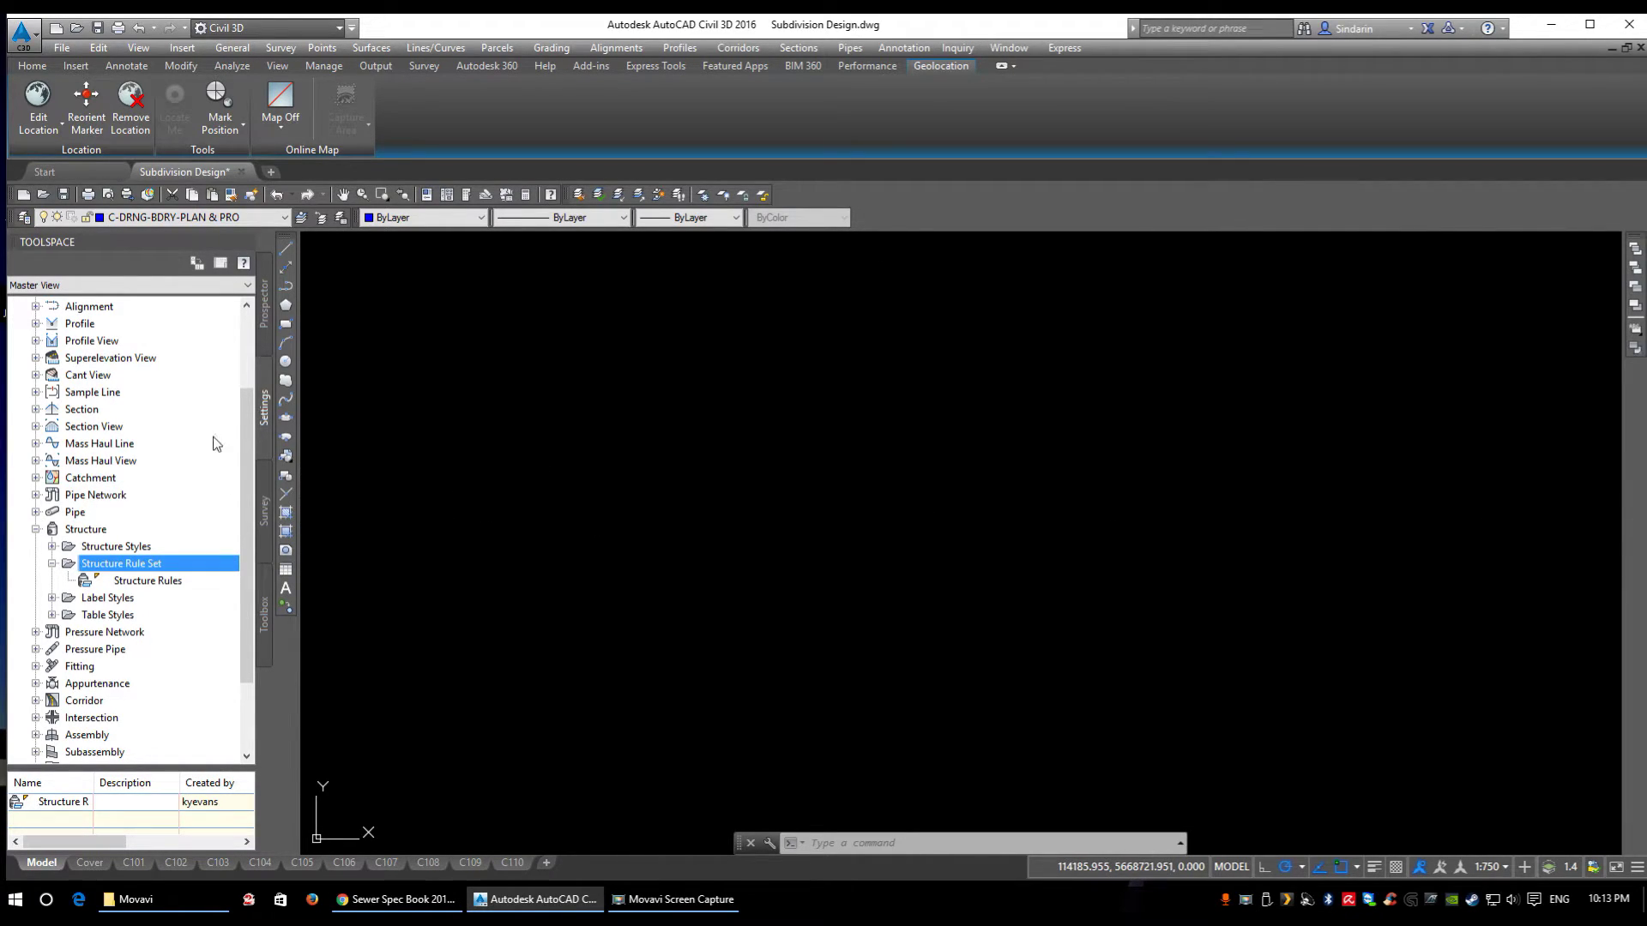
Step: Create a new structure rule set under Structure Rule Set and start naming it Manhole Rules
left_click_drag(249, 430, 245, 518)
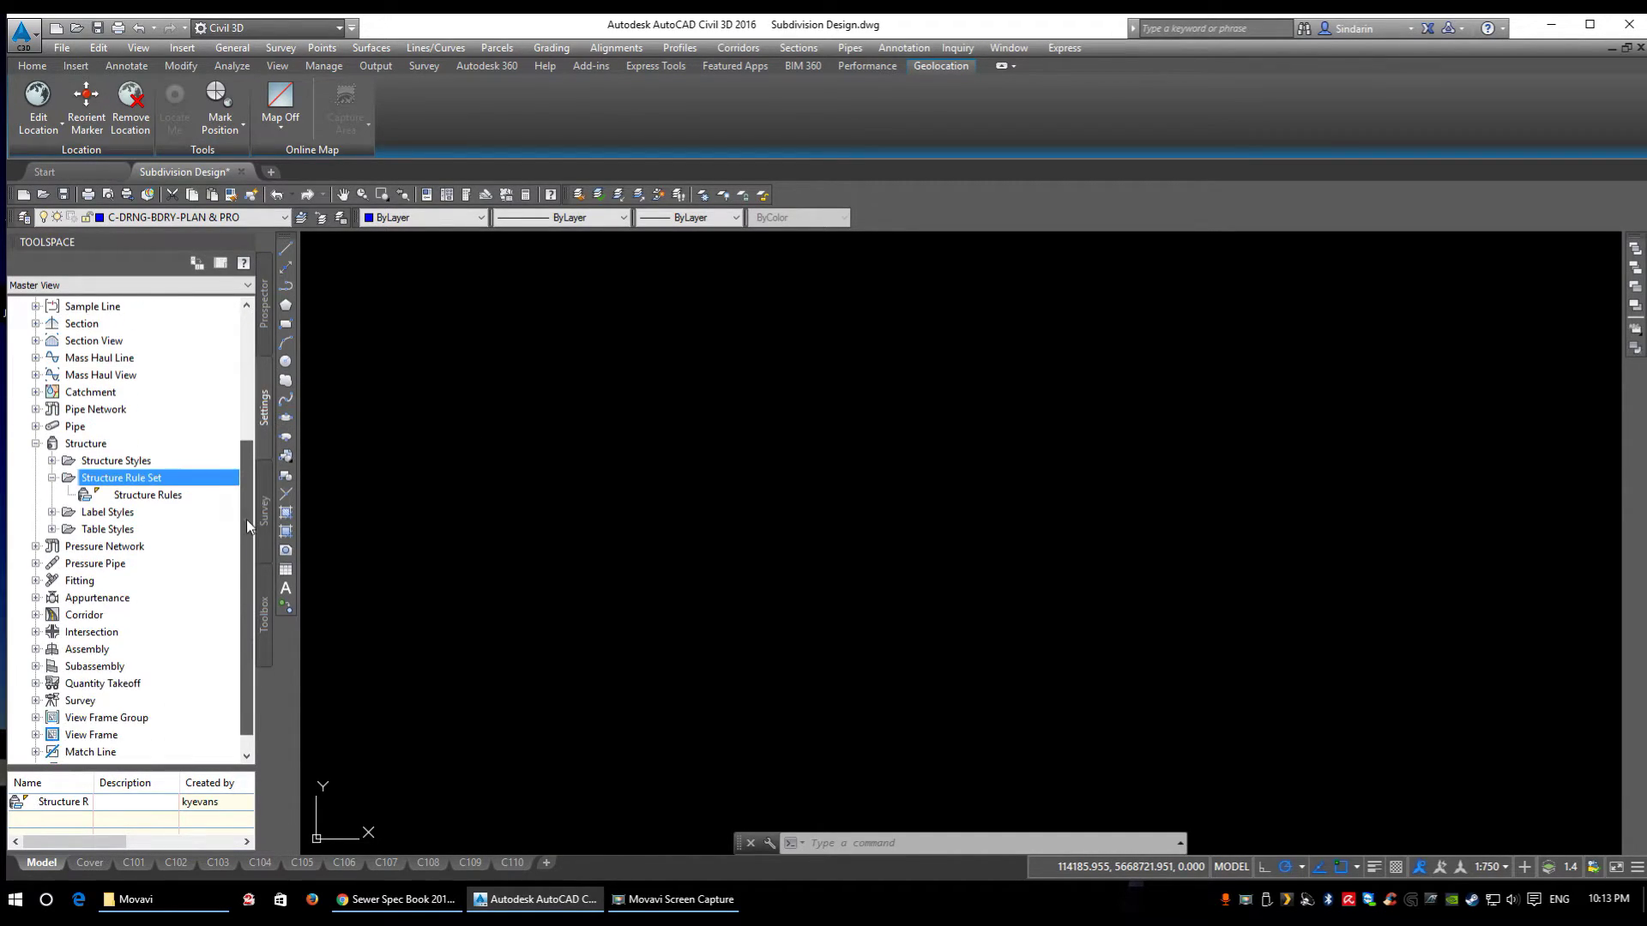
left_click(90, 452)
left_click(97, 480)
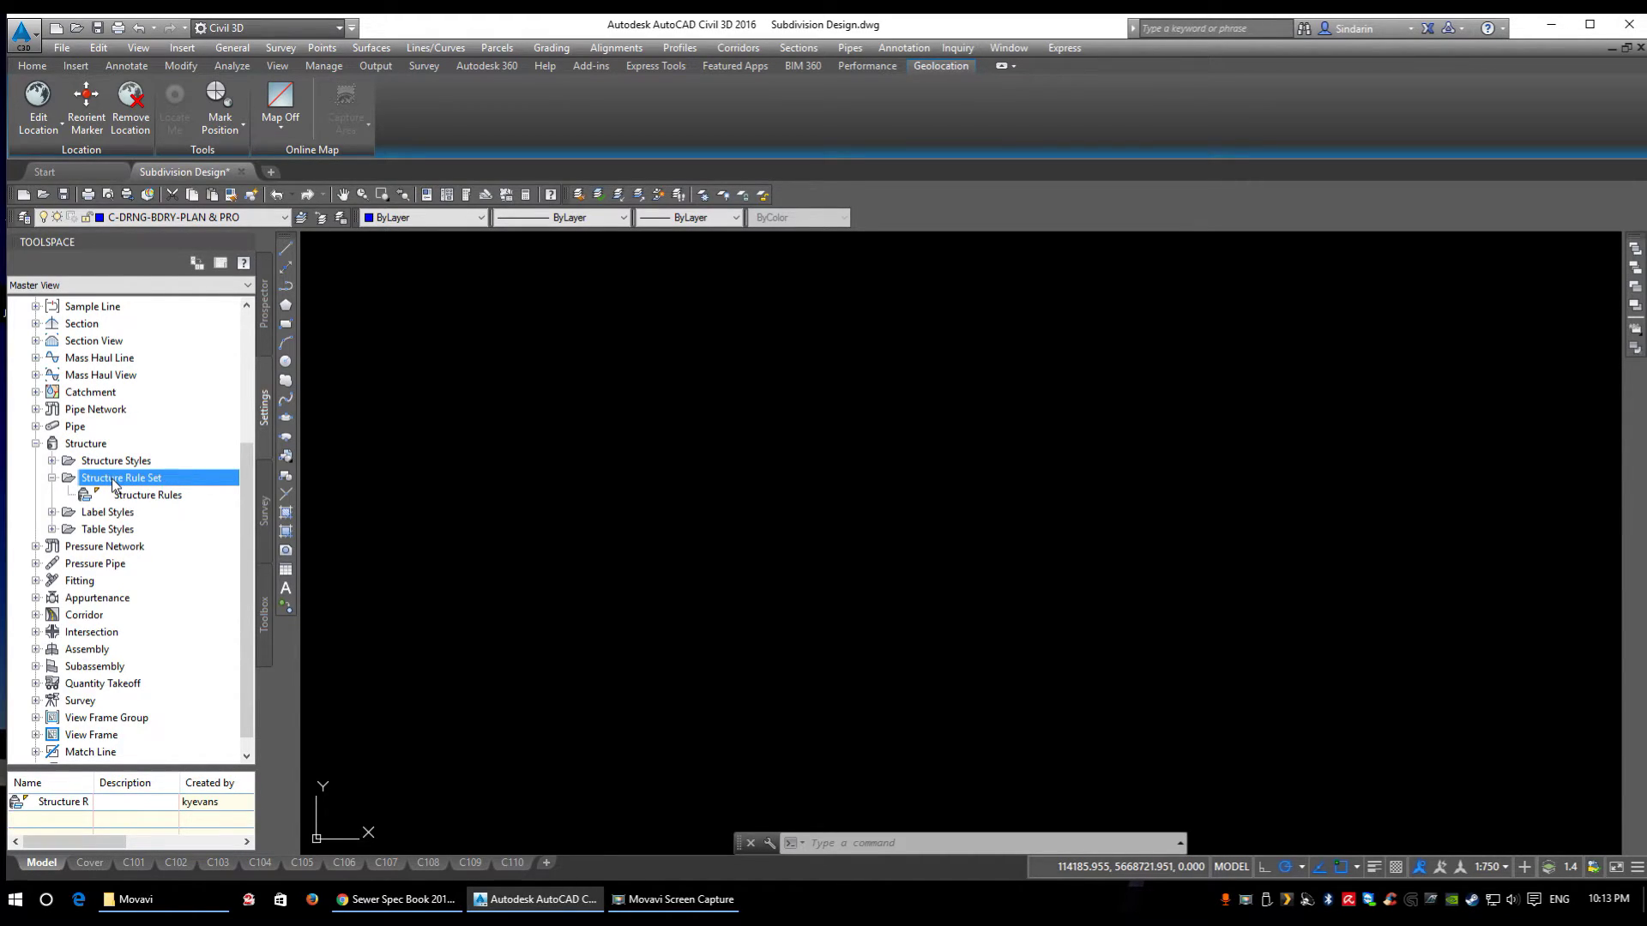
right_click(113, 485)
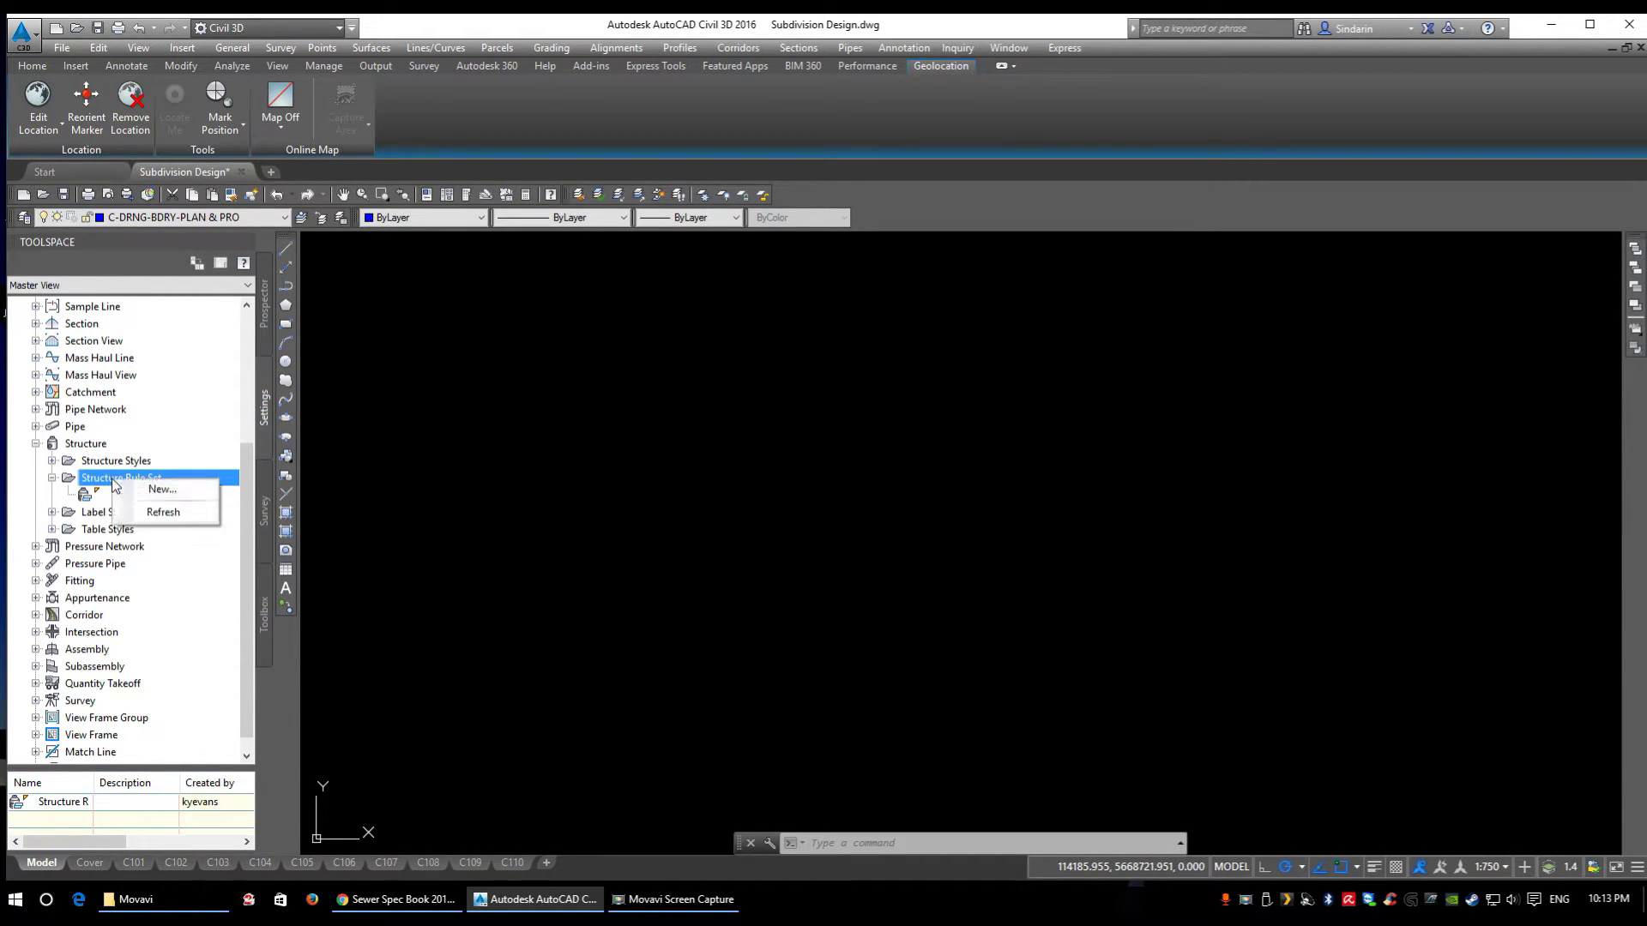
left_click(159, 489)
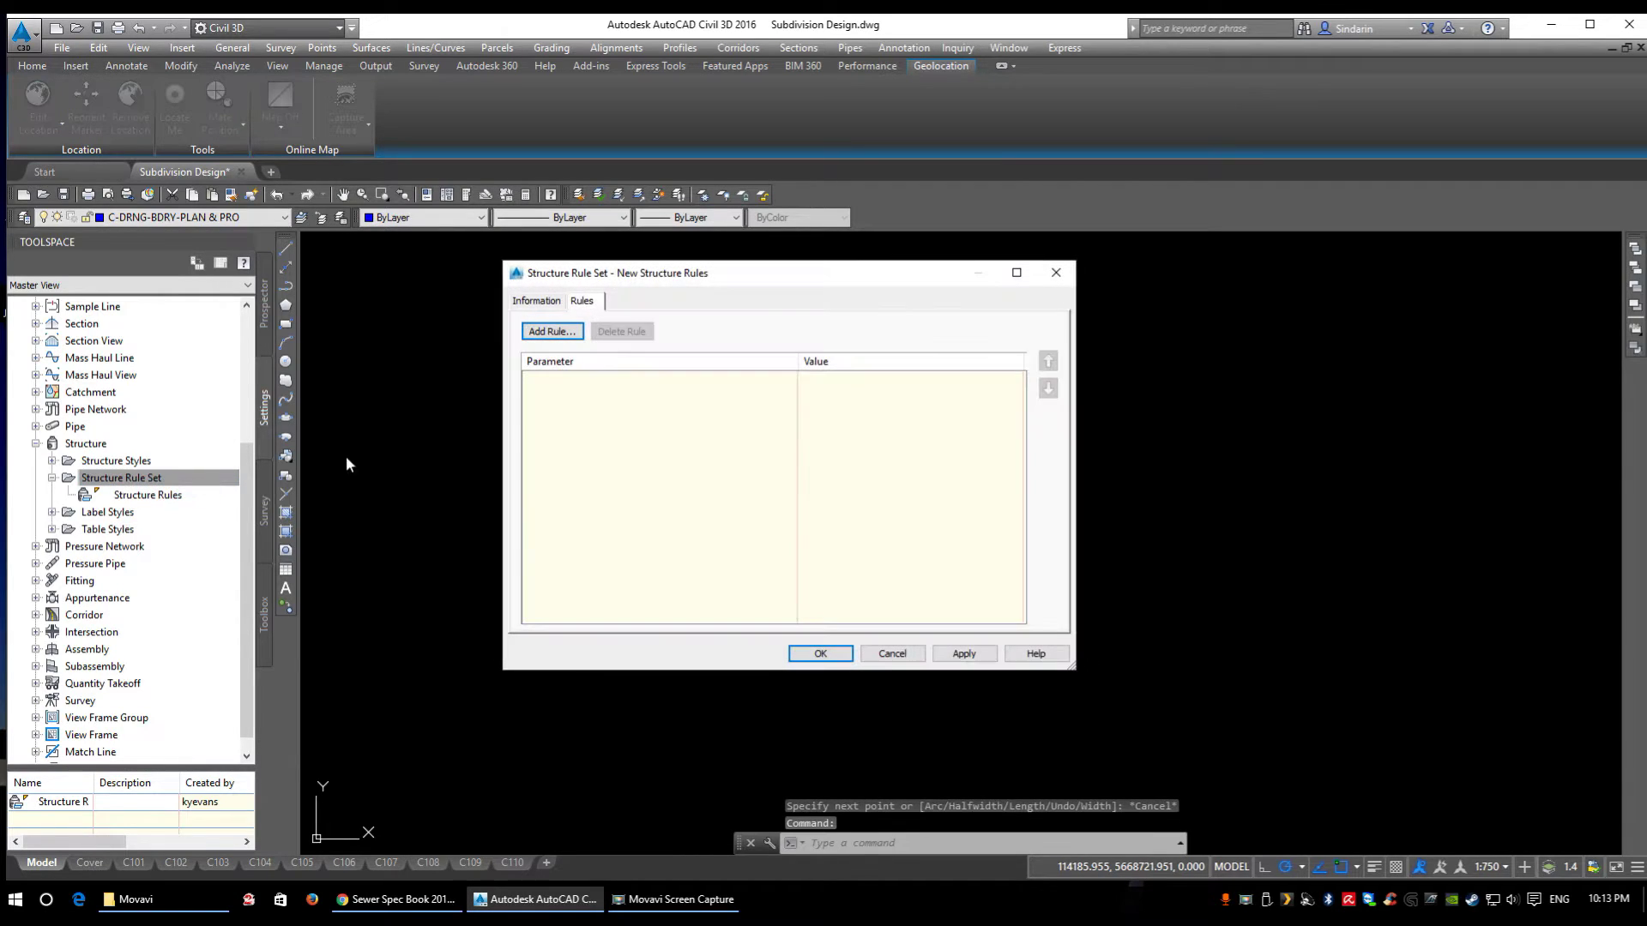
left_click(542, 301)
left_click_drag(611, 341, 459, 345)
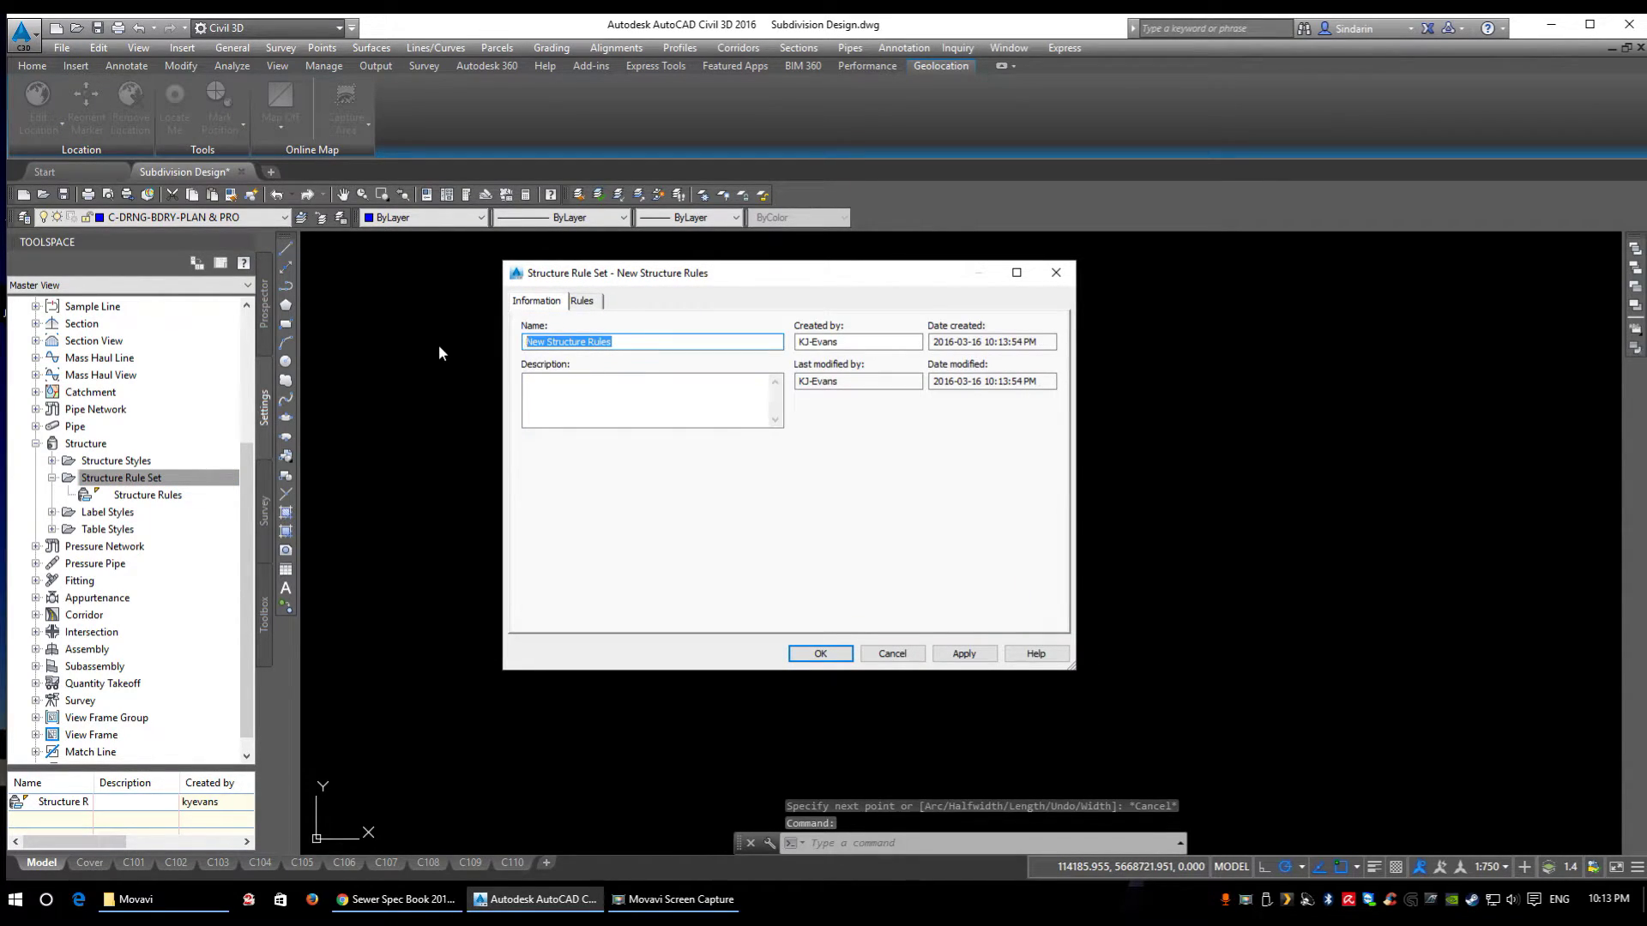
type("Manho")
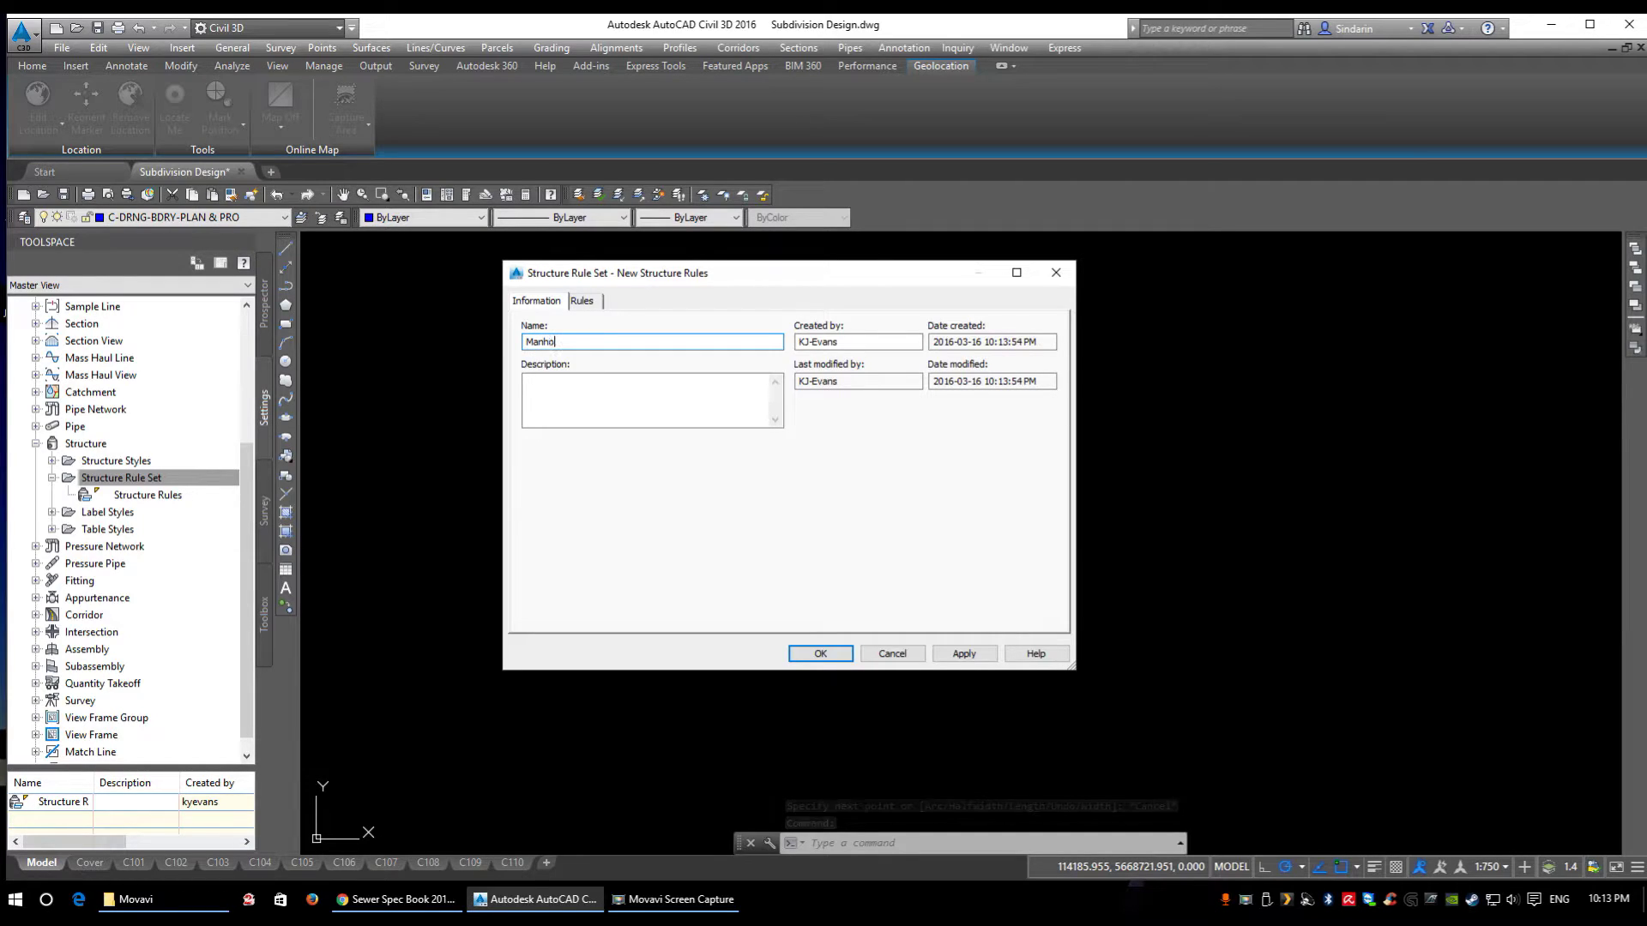
type("le Rules")
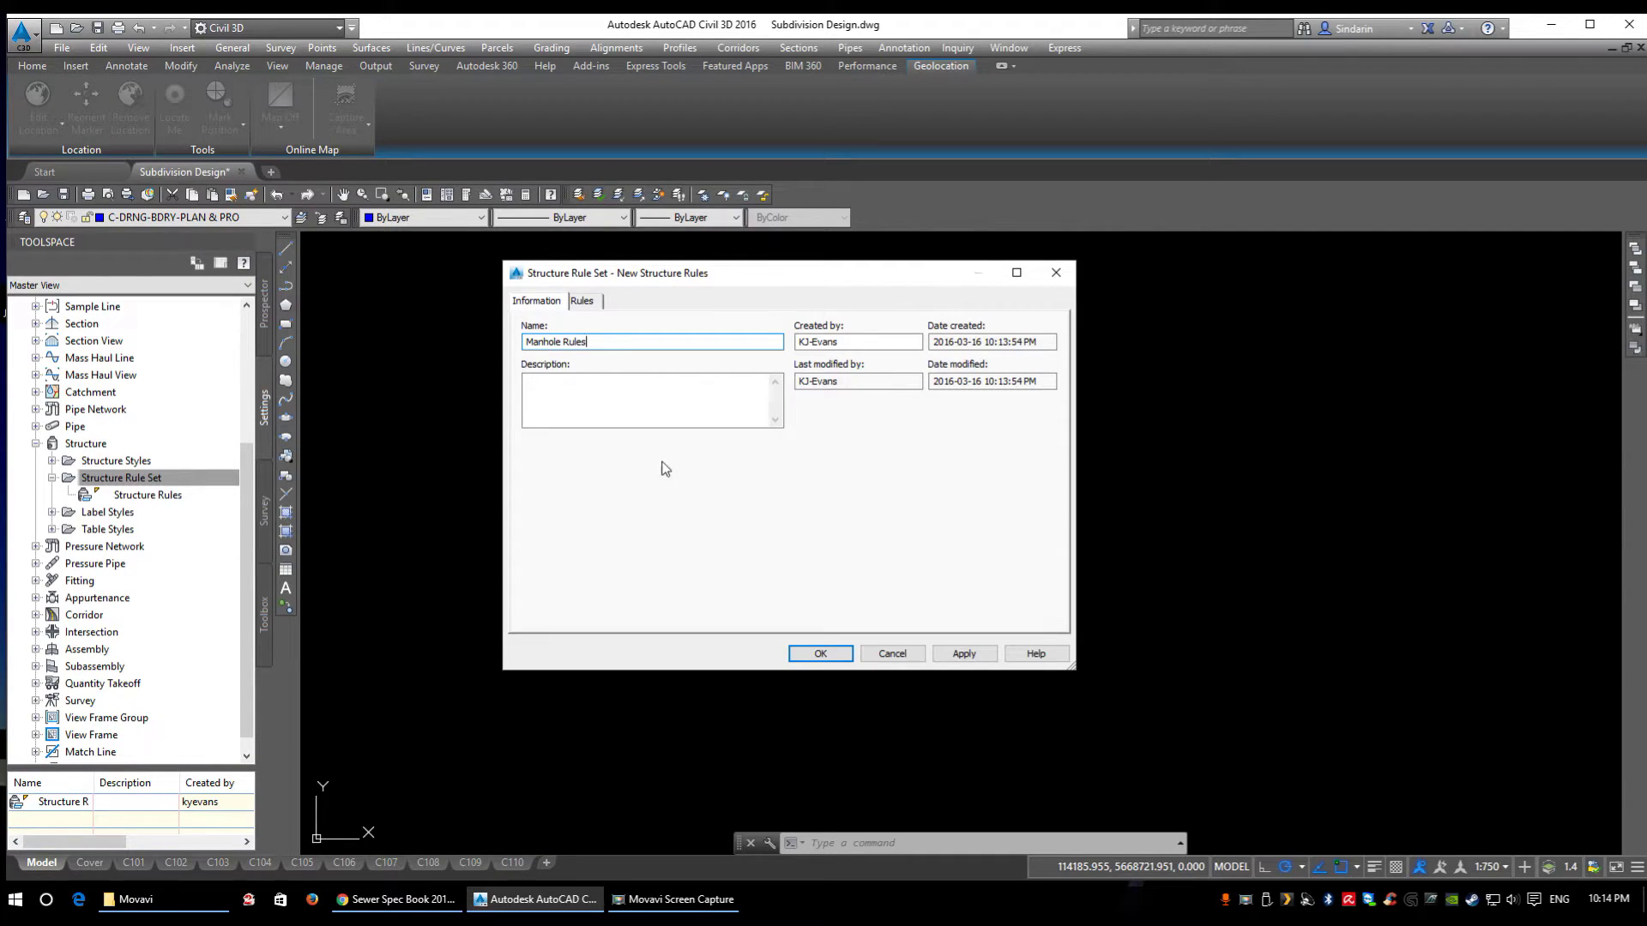
Step: Add a Pipe Drop Across Structure rule to Manhole Rules from its Rules tab
left_click(582, 304)
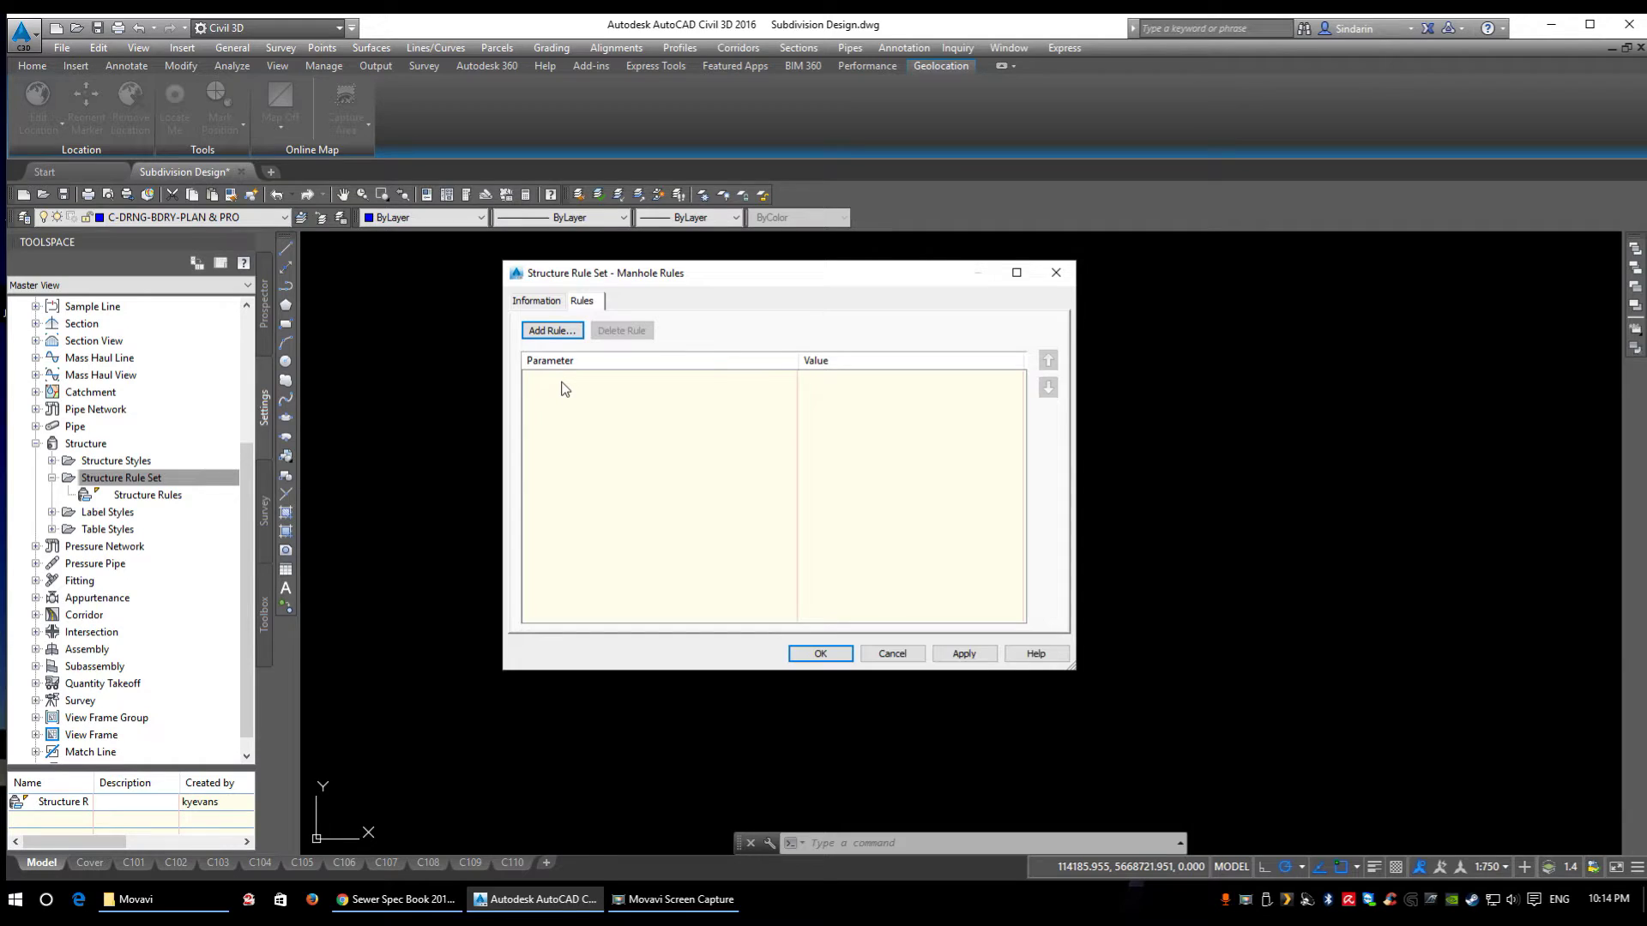
left_click(555, 332)
left_click_drag(930, 285, 888, 253)
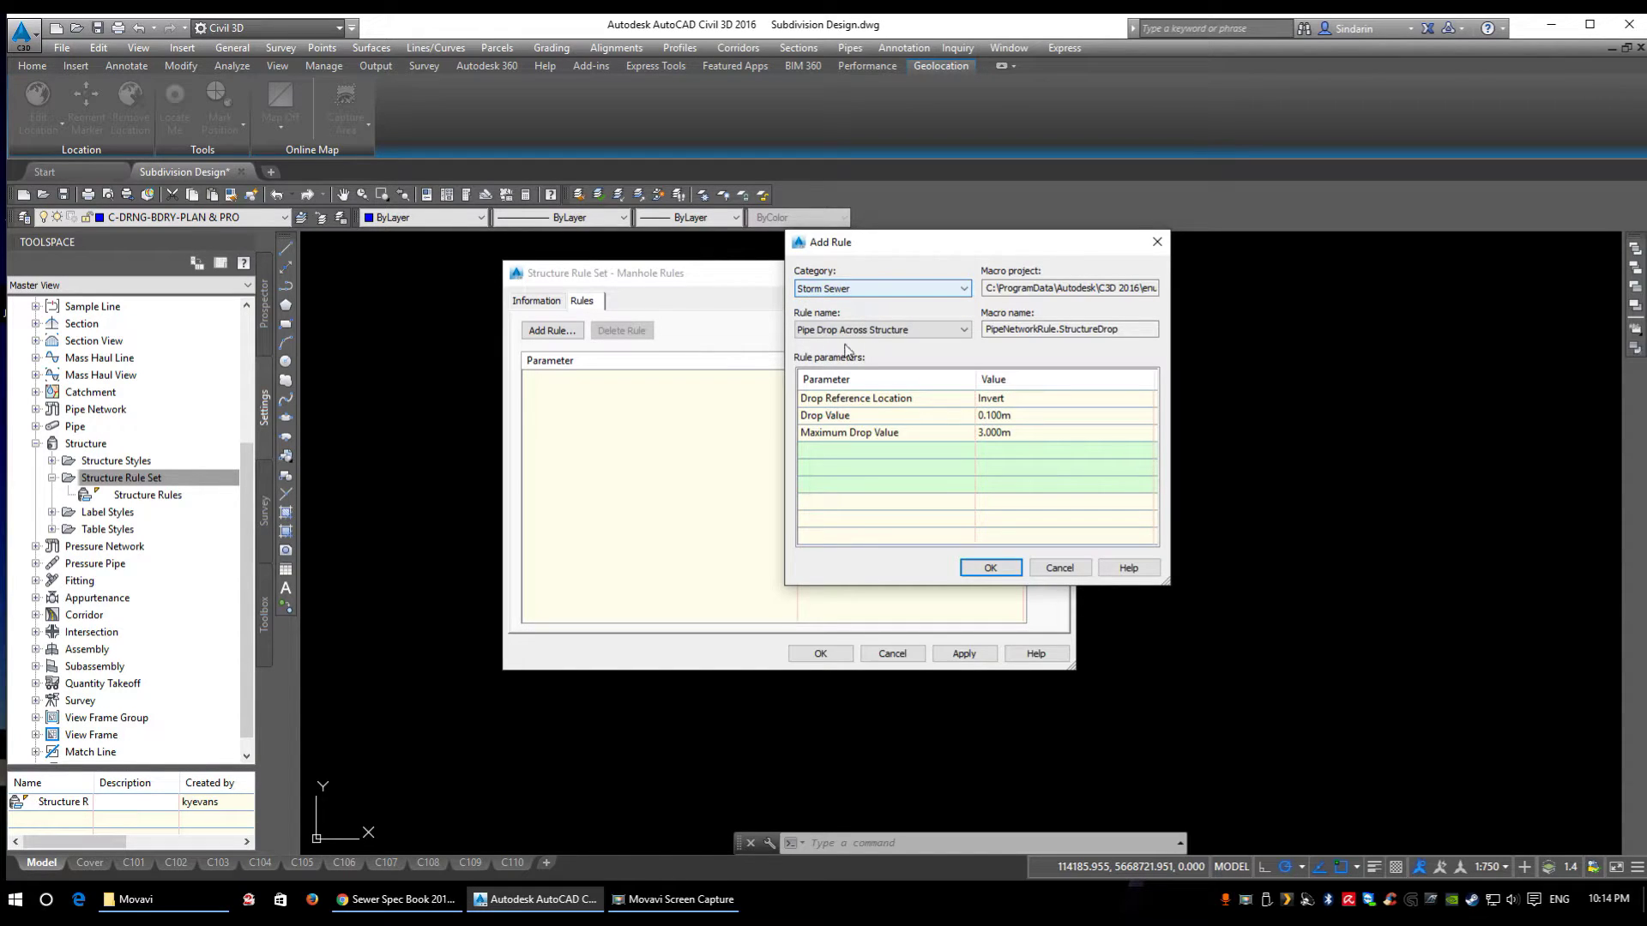
left_click(853, 331)
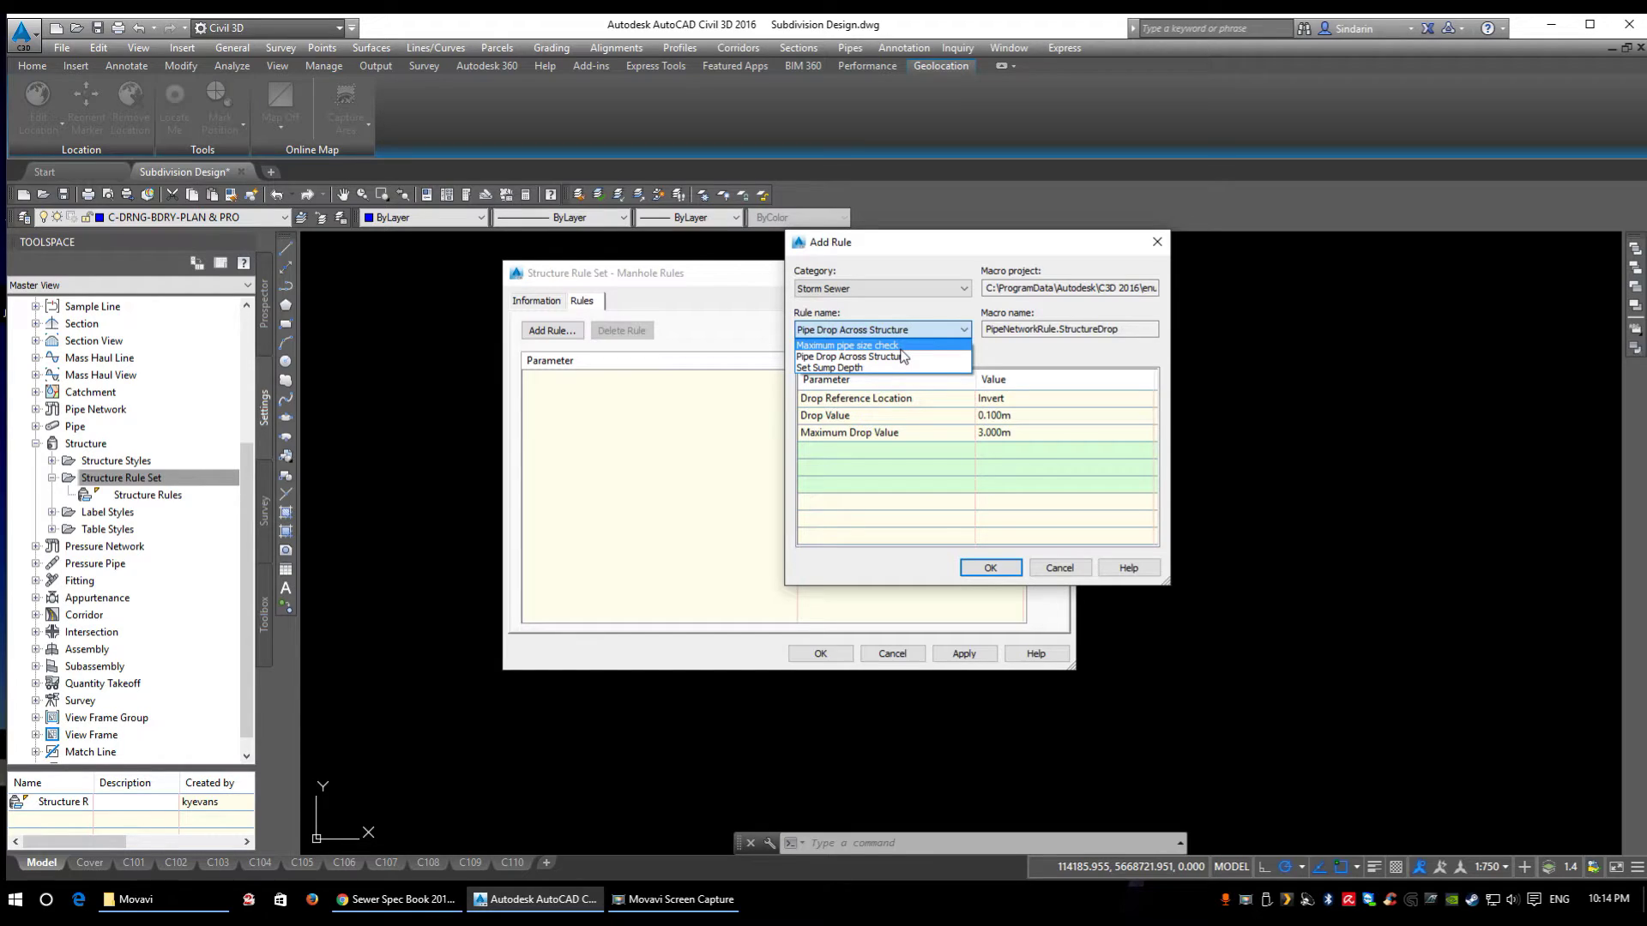
left_click(839, 357)
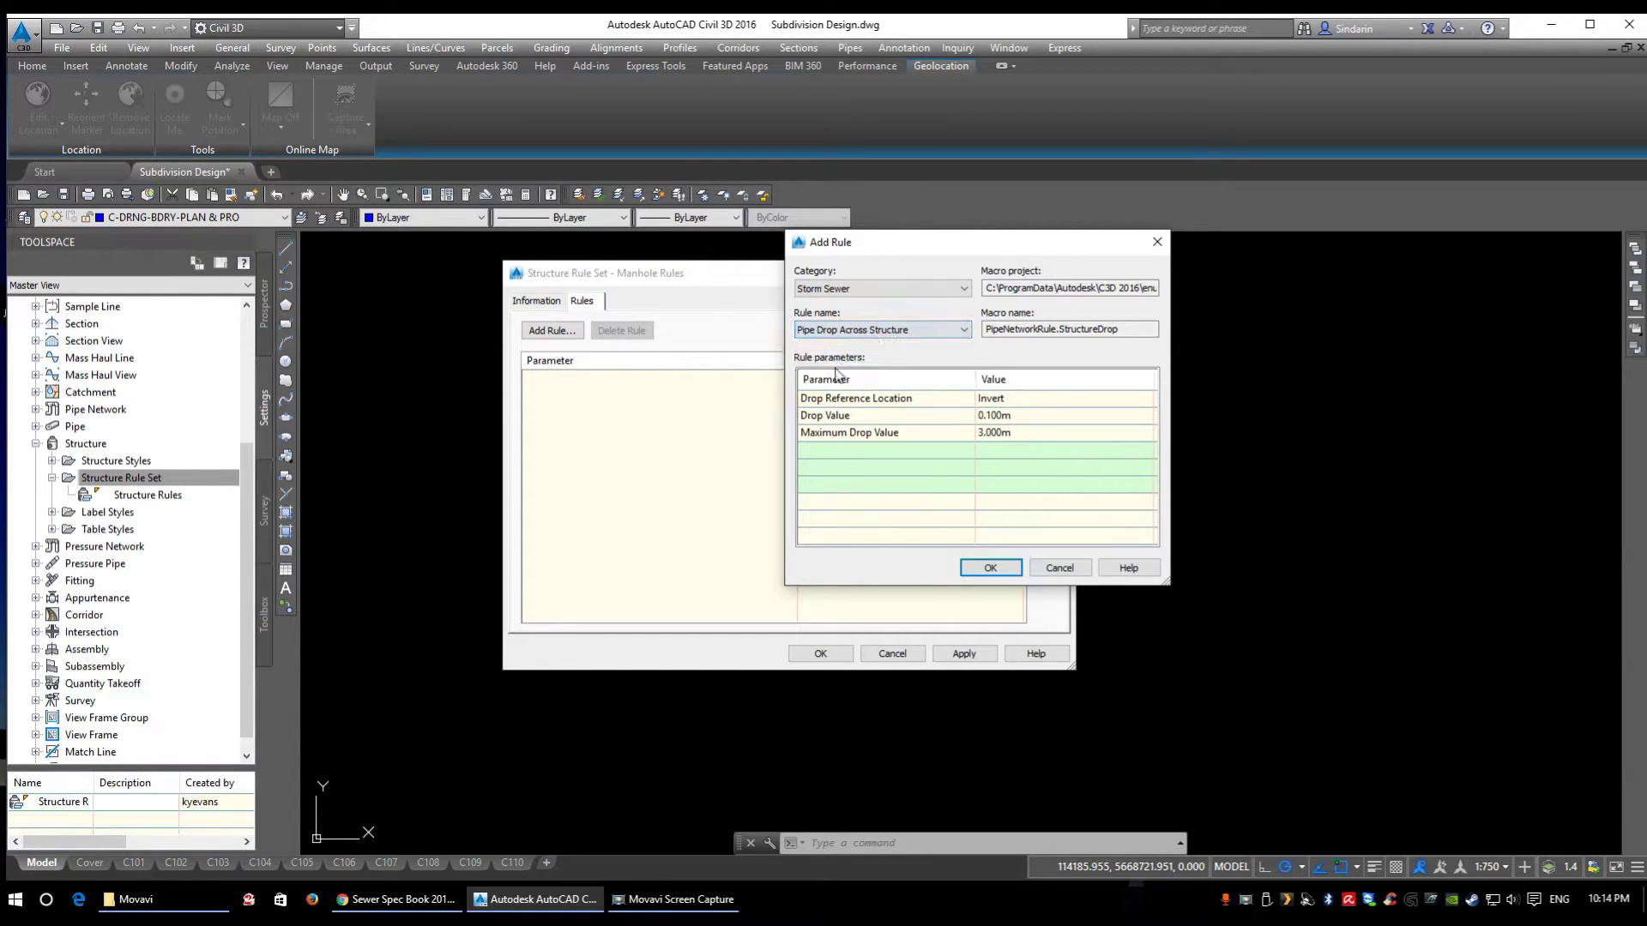
left_click(1019, 420)
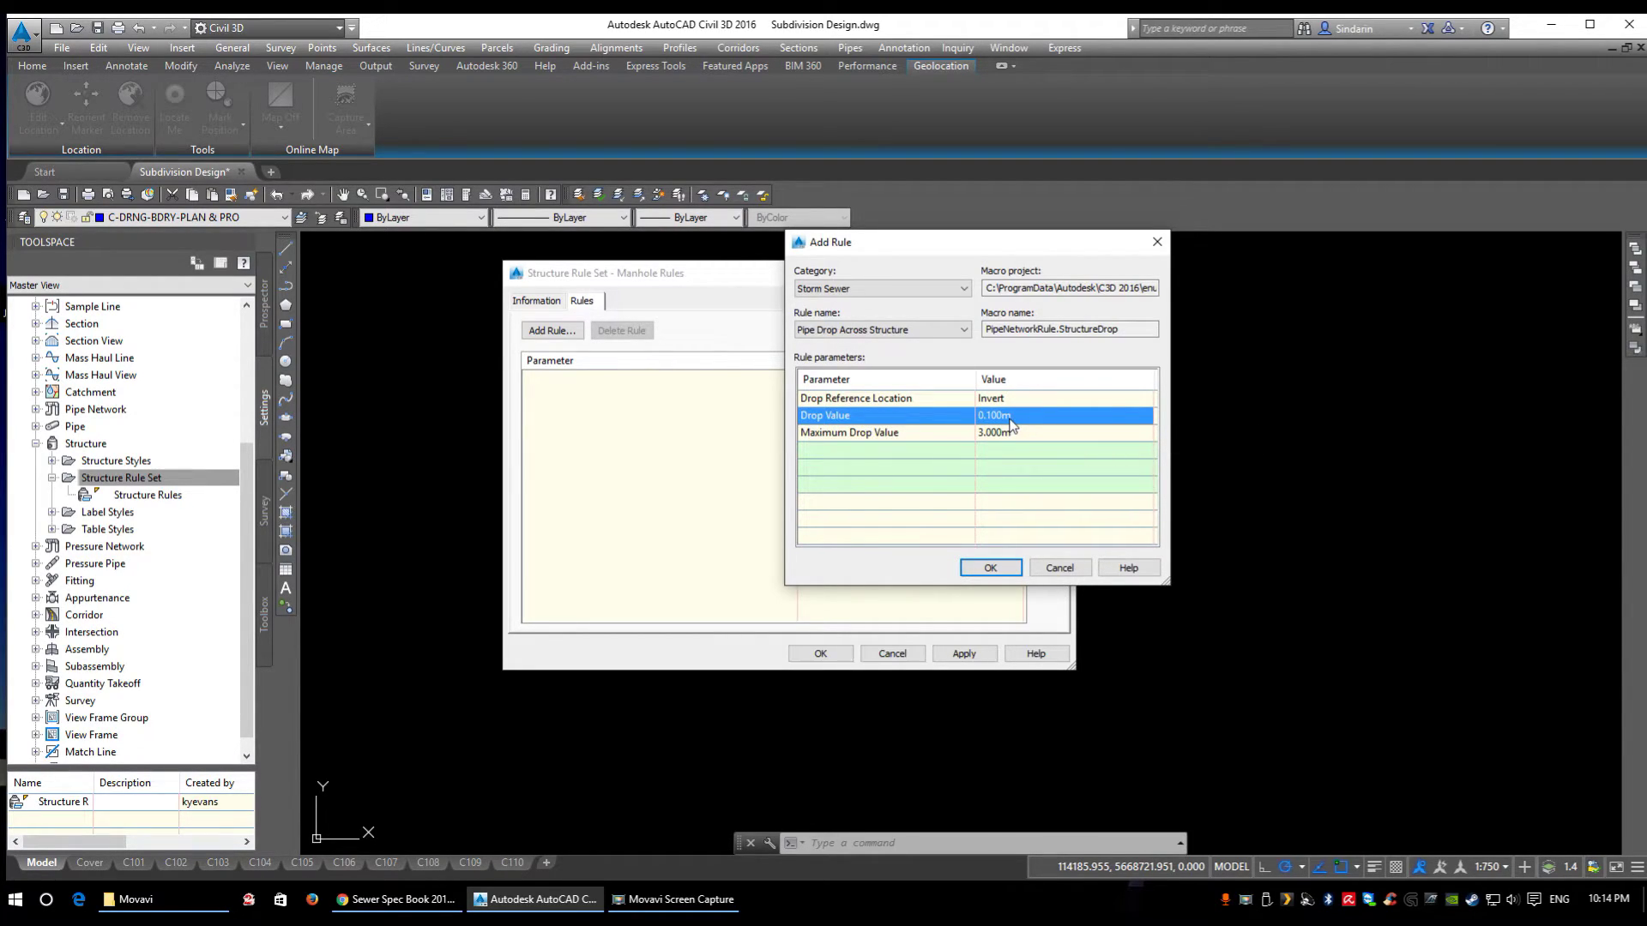
left_click(993, 569)
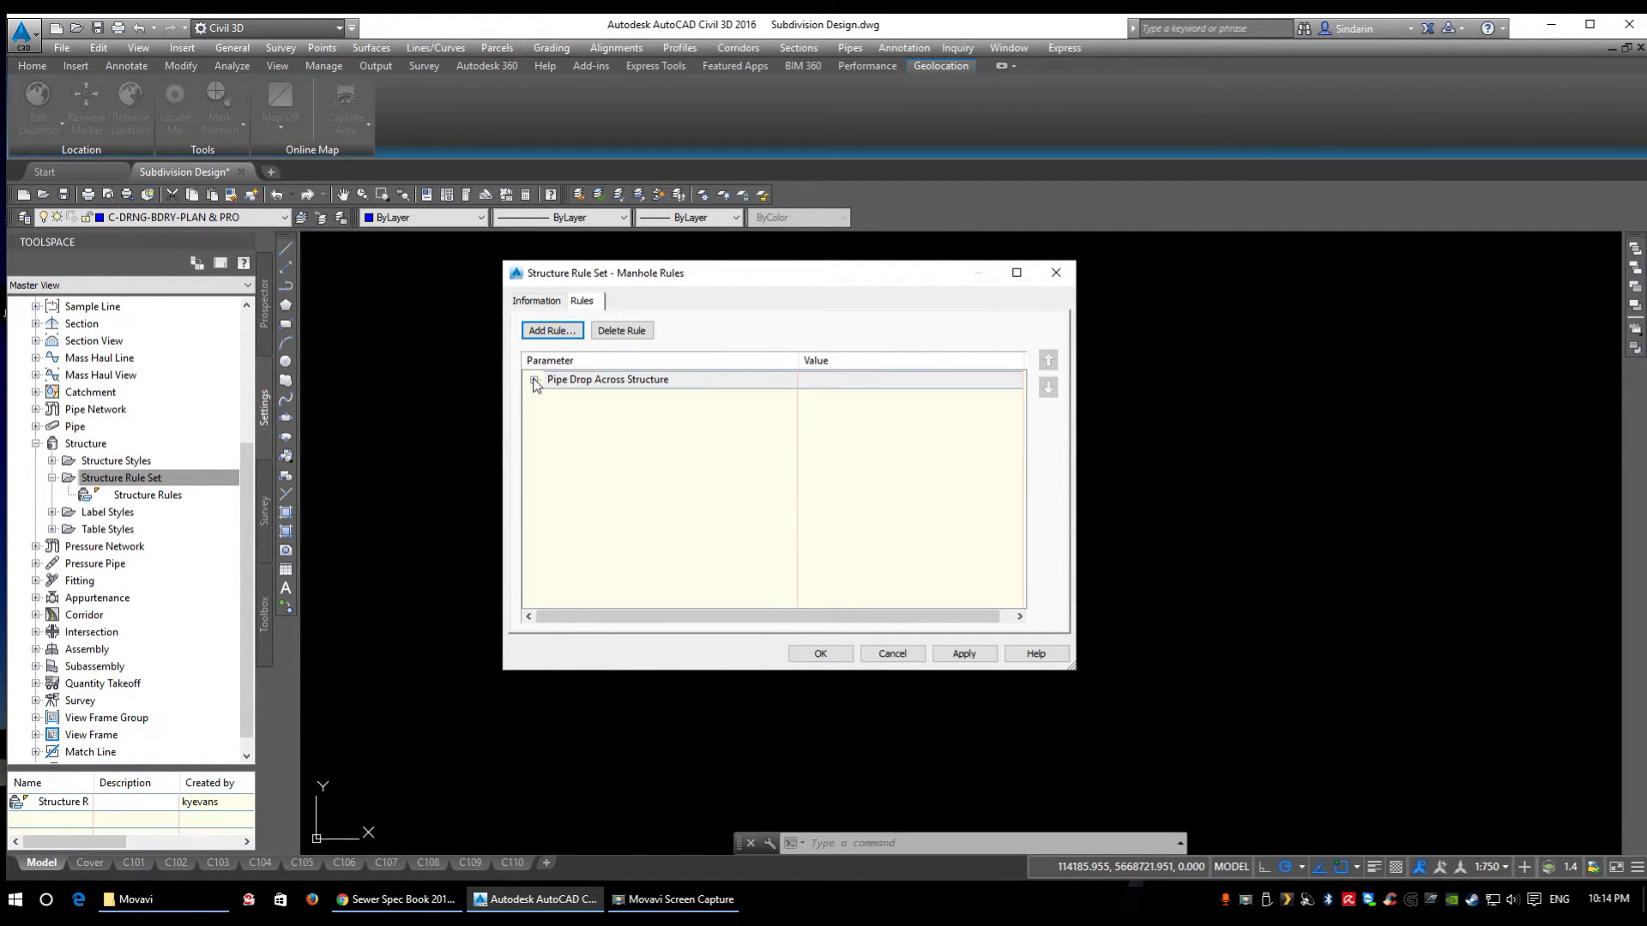
left_click(534, 381)
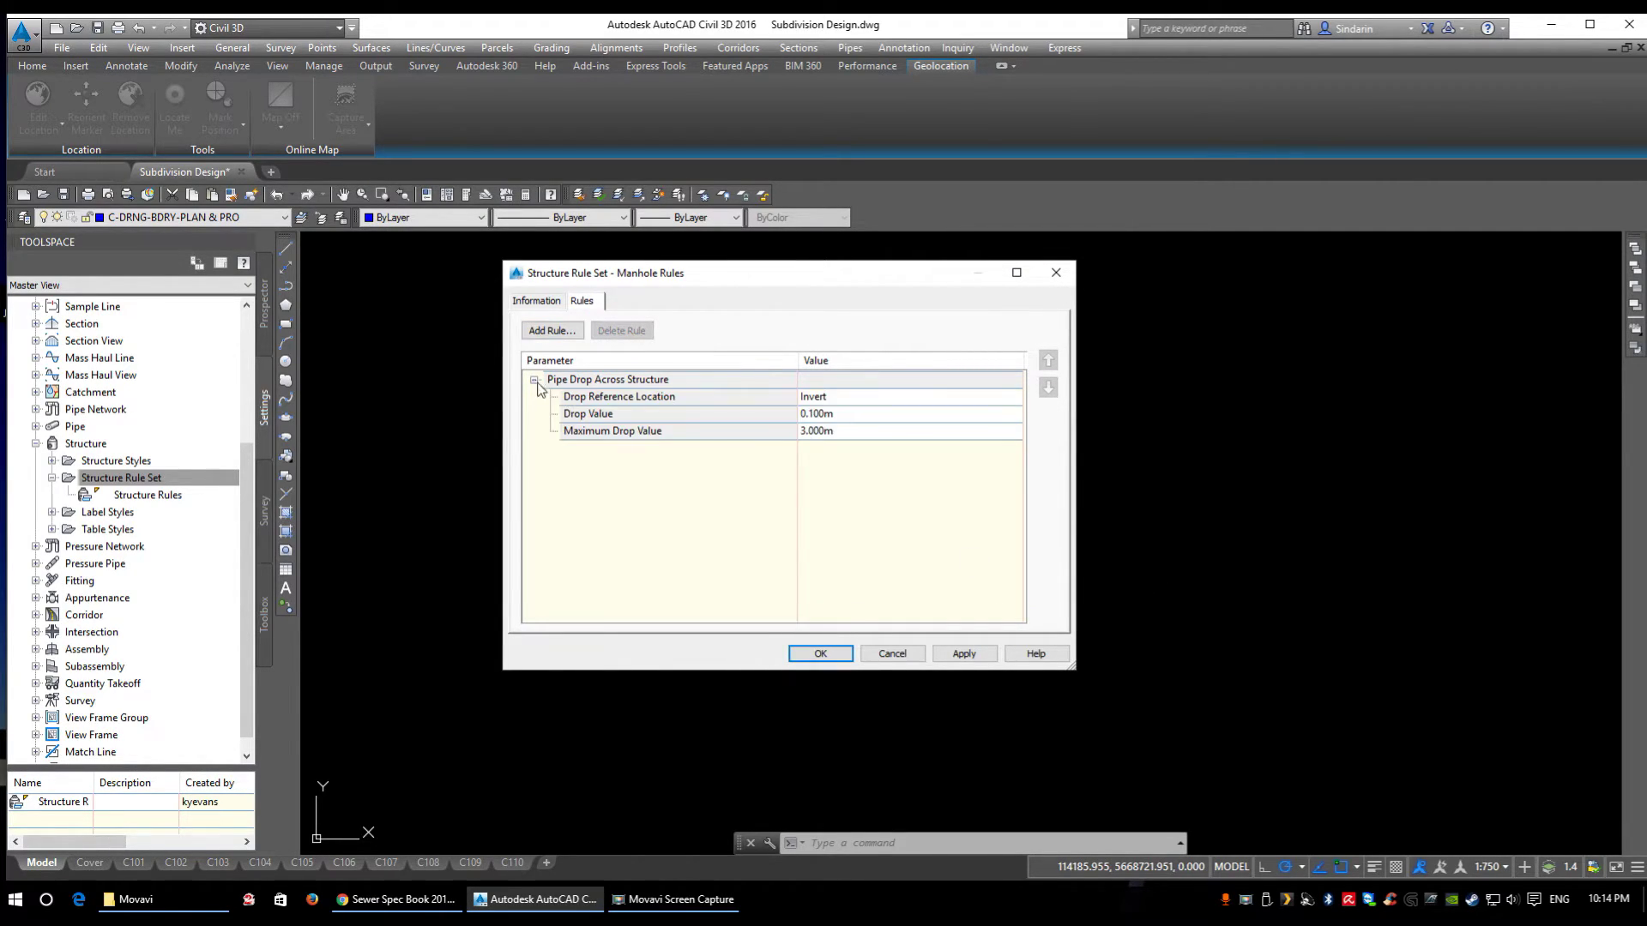
Step: Keep Invert as drop reference and set Drop Value 0.03 and Maximum Drop Value 0.15
left_click(845, 396)
left_click(839, 407)
left_click(872, 419)
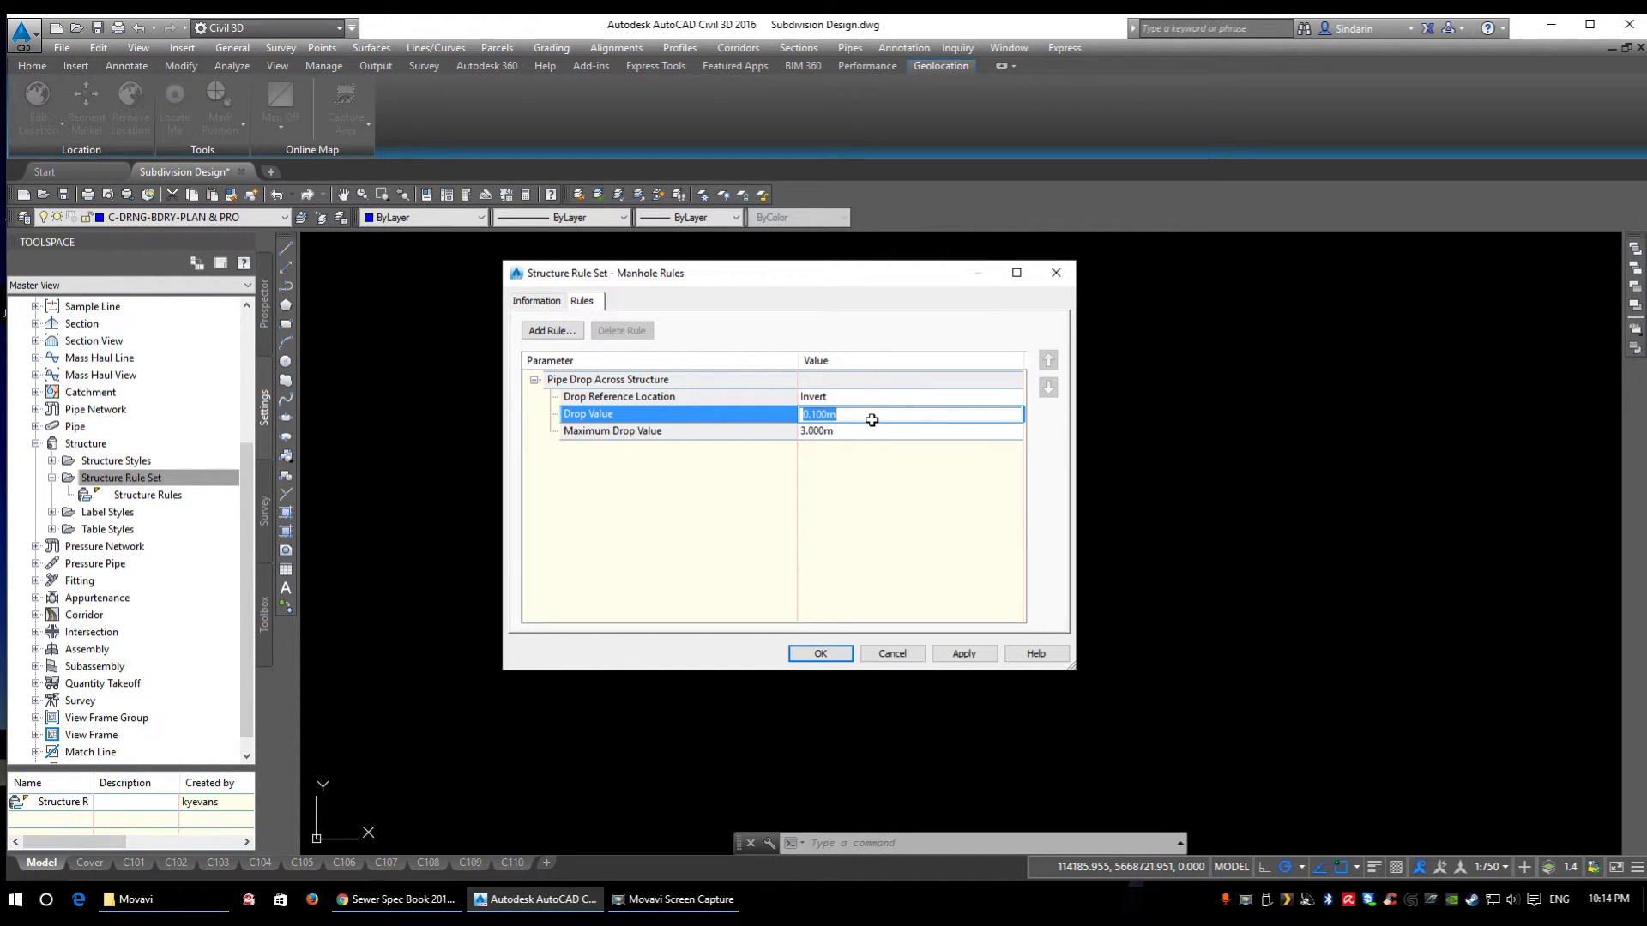
type("0.03")
left_click(841, 431)
type("0.15")
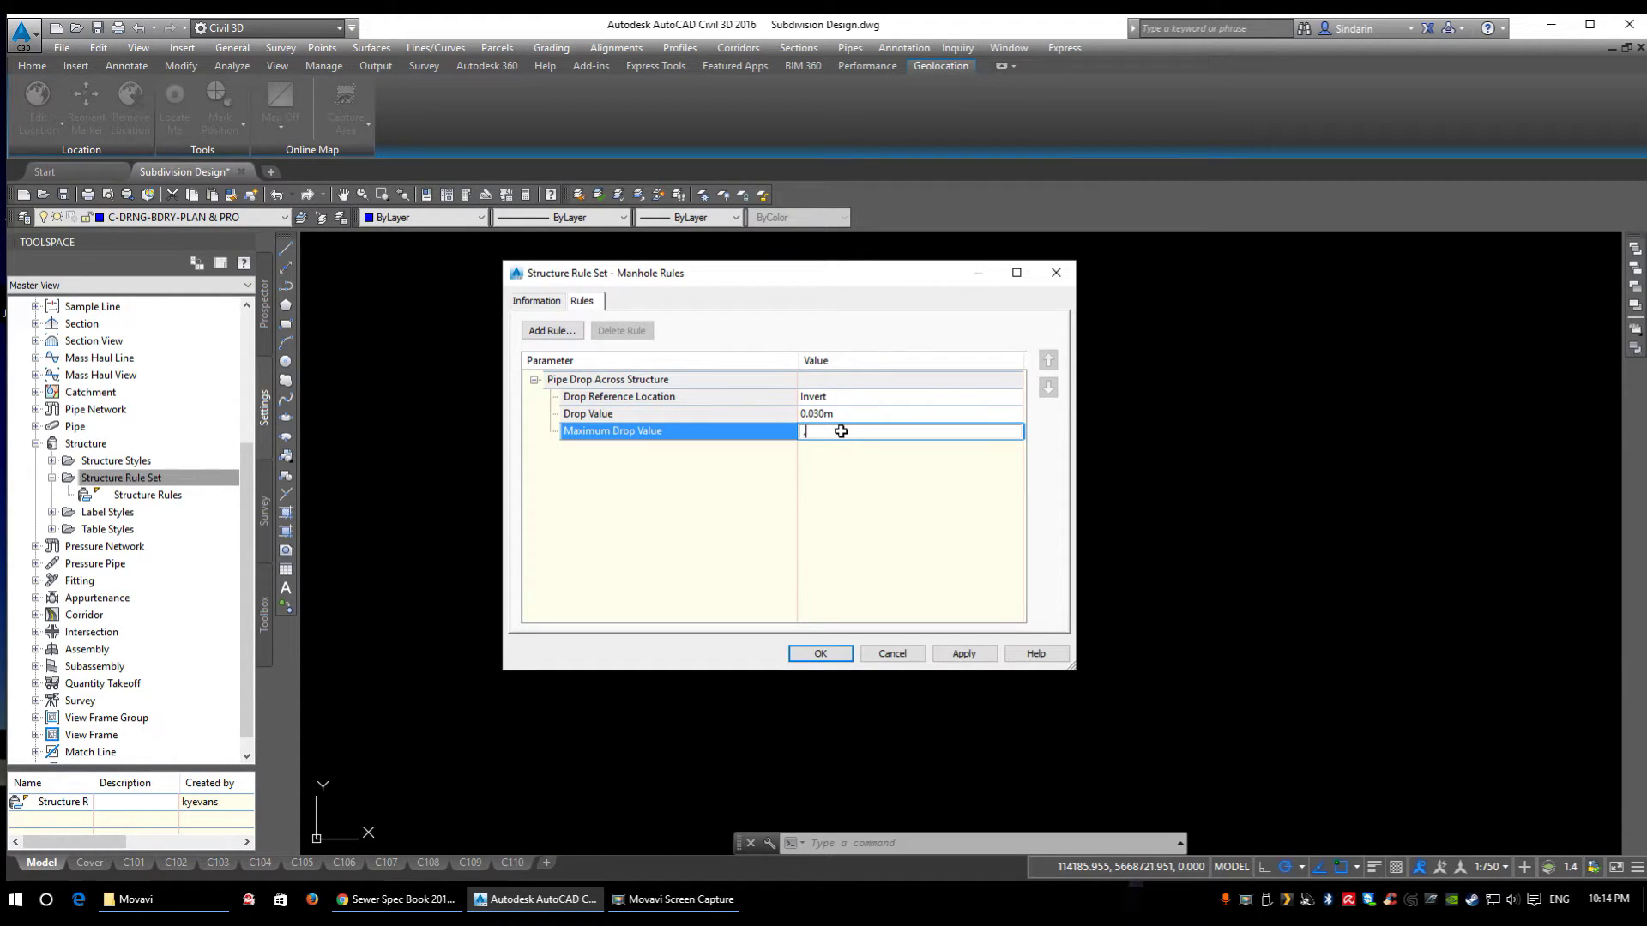
left_click(883, 541)
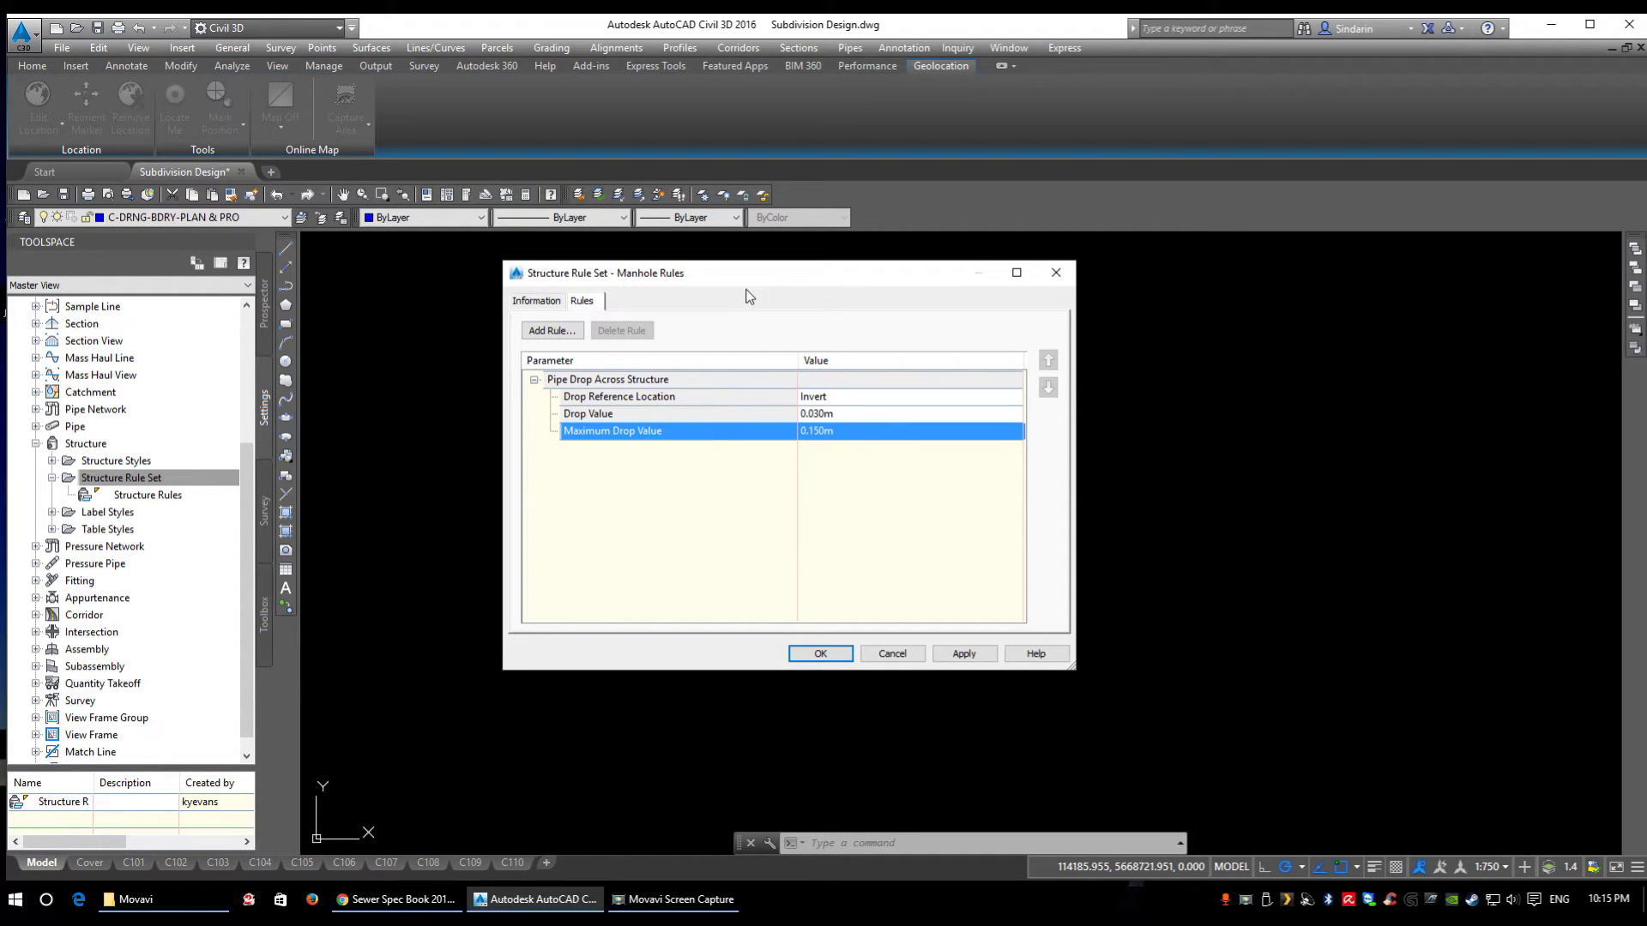
Step: Add a Set Sump Depth rule to Manhole Rules and save the rule set
left_click(553, 331)
left_click(858, 330)
left_click(839, 368)
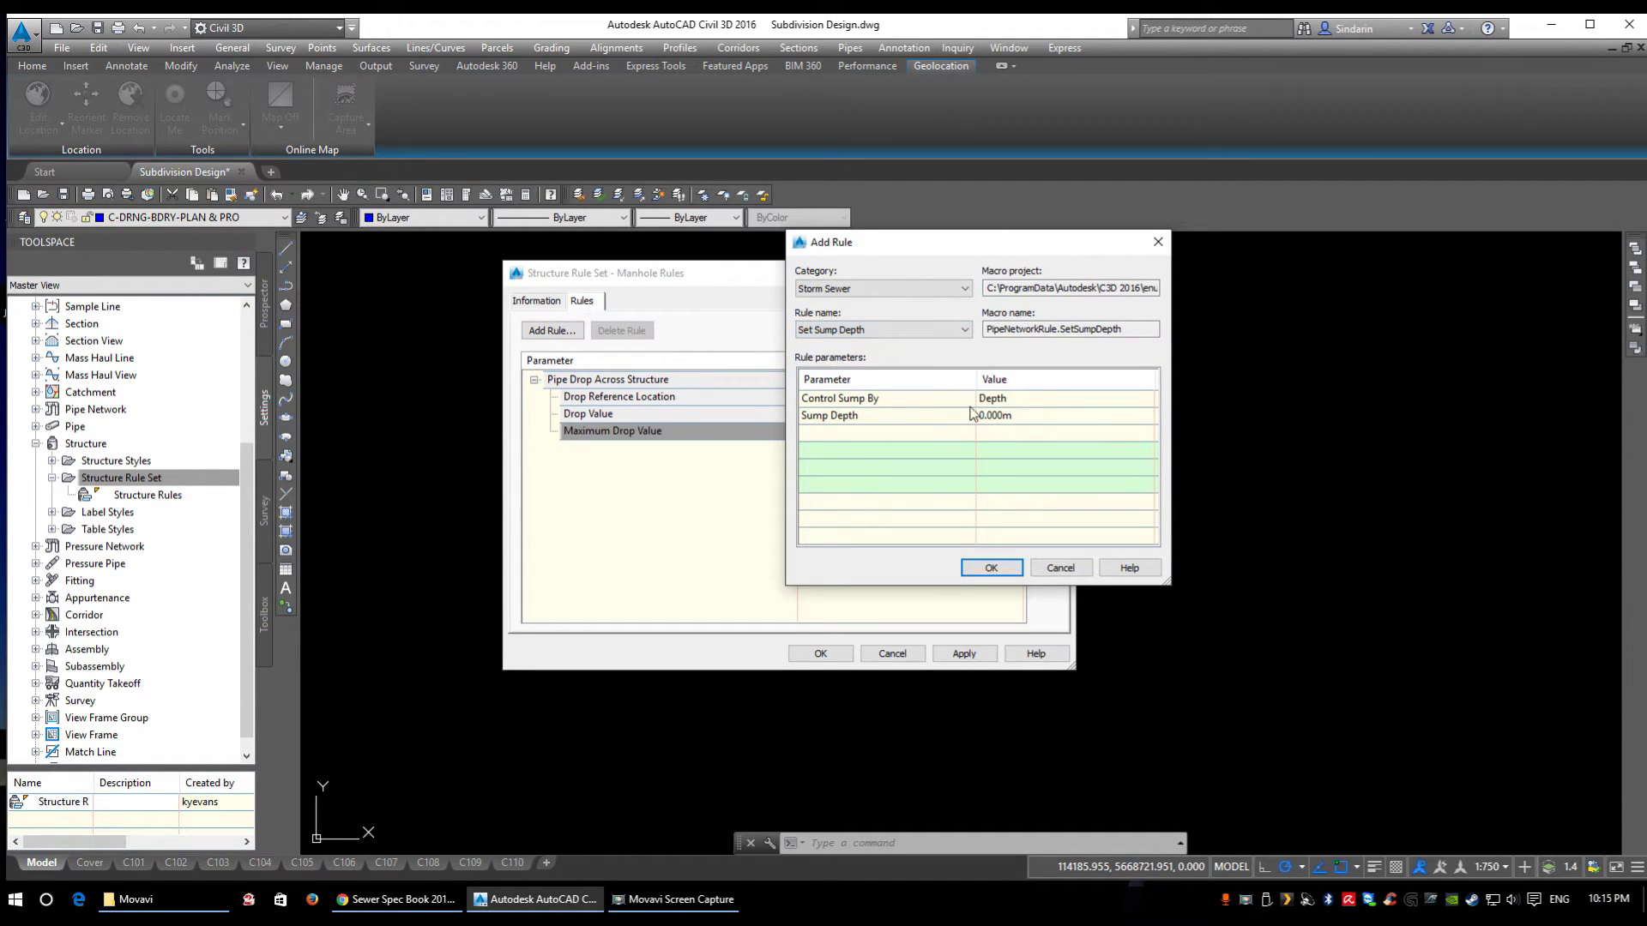
left_click(995, 569)
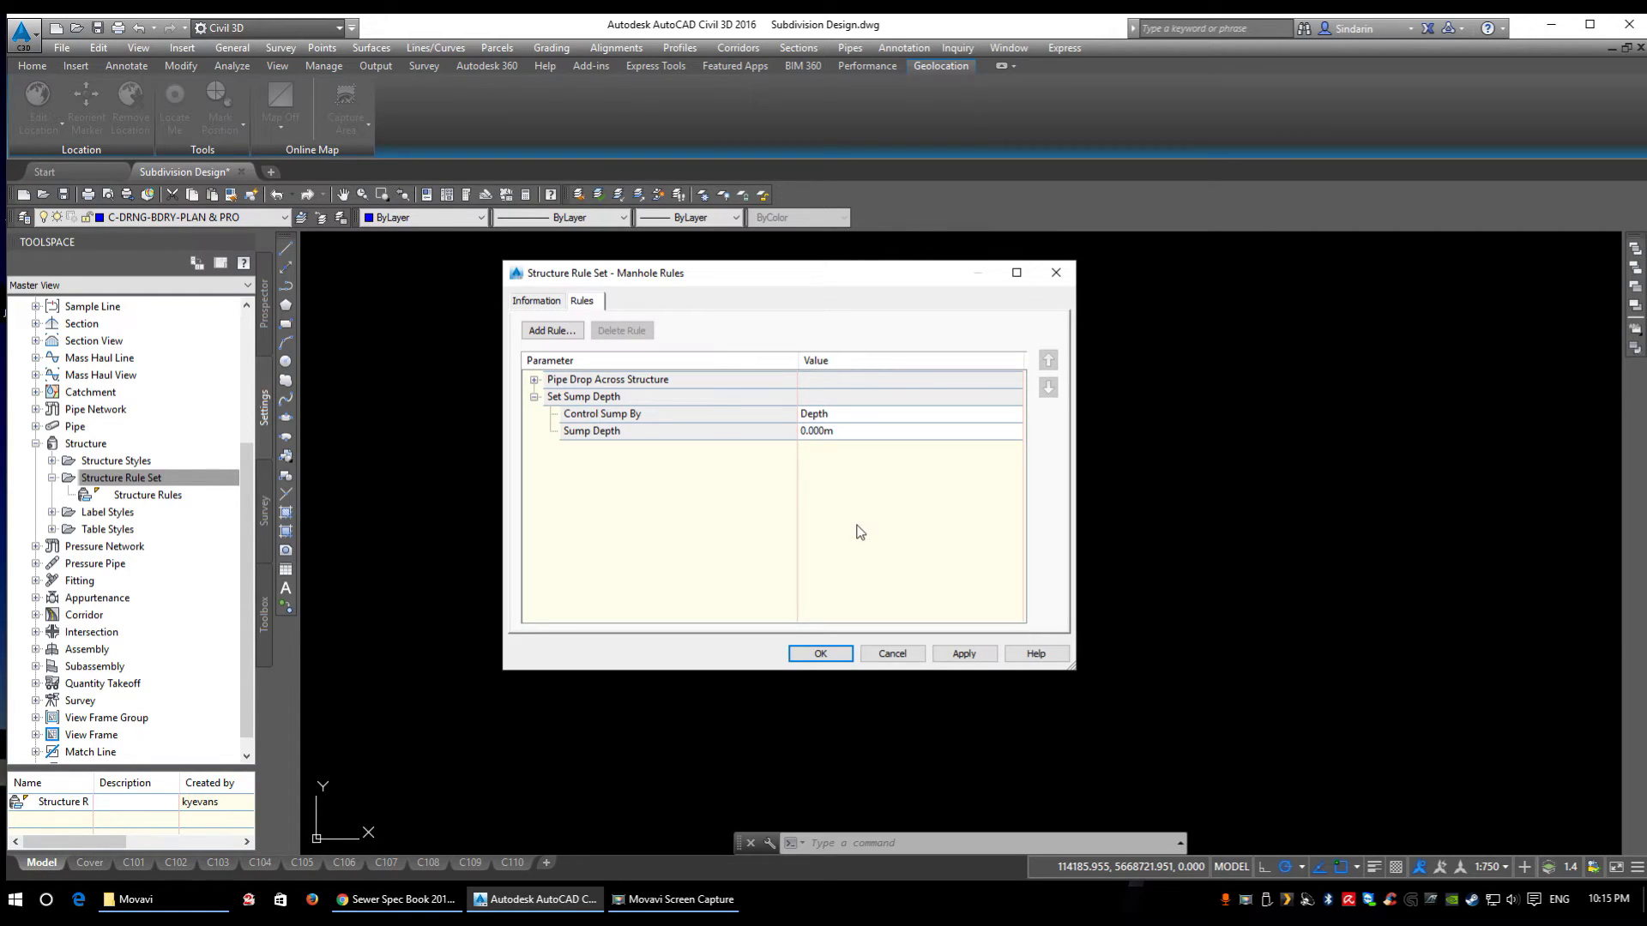
left_click(820, 653)
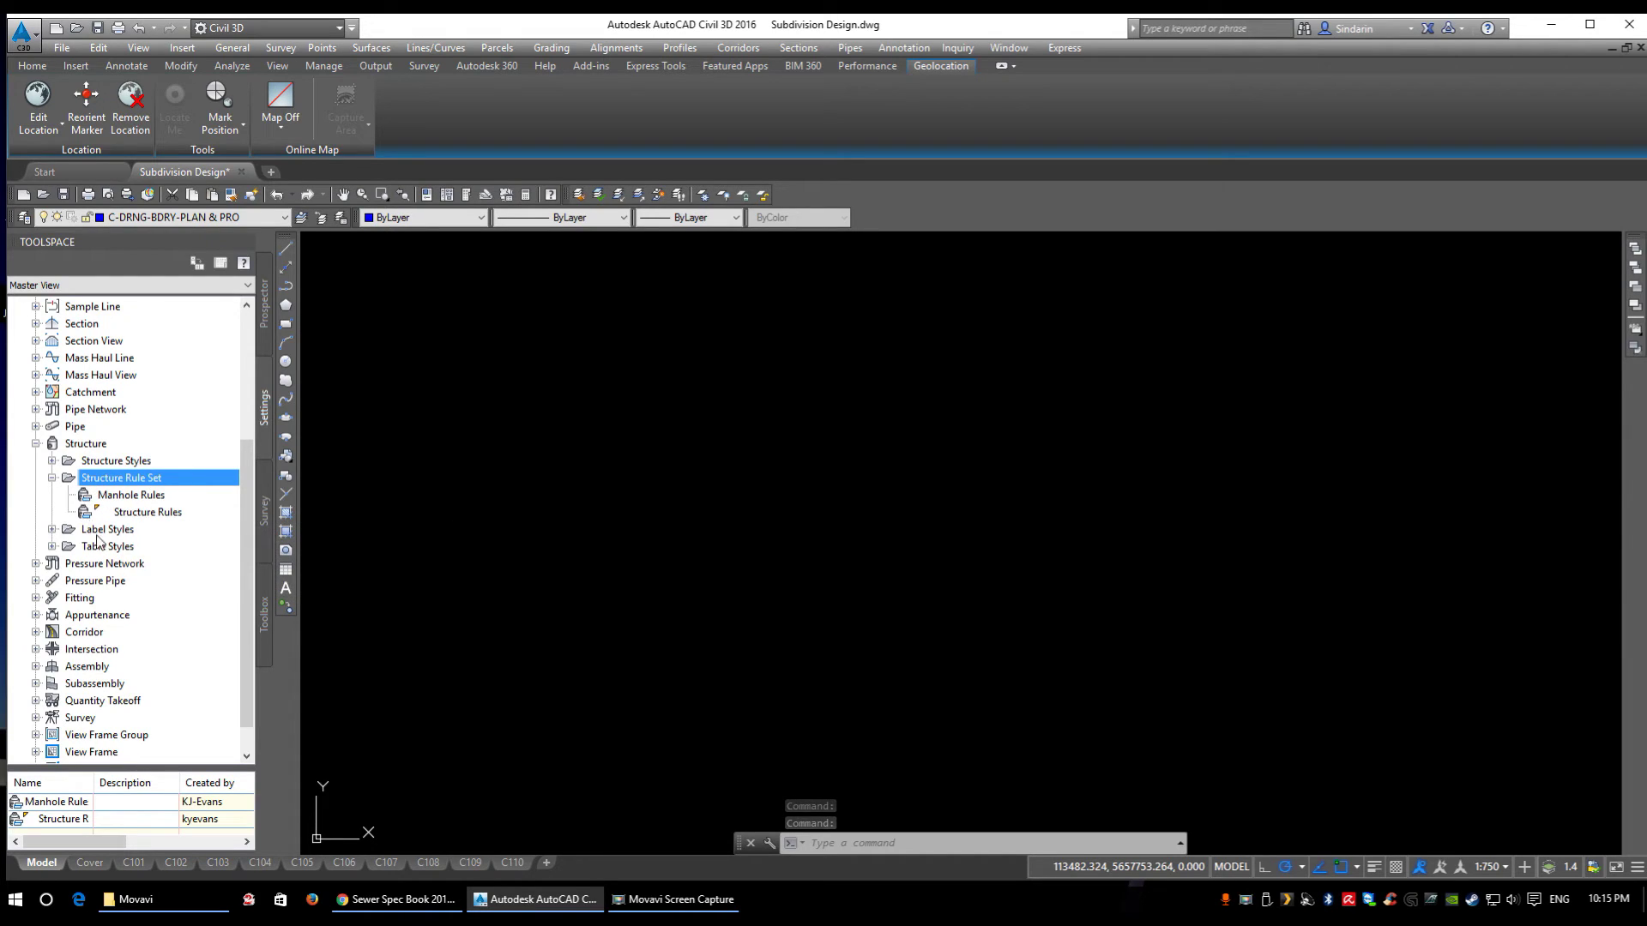
Step: Create a second structure rule set named Catchbasin Rules and view its empty Rules tab
right_click(139, 478)
left_click(185, 486)
key("Tab")
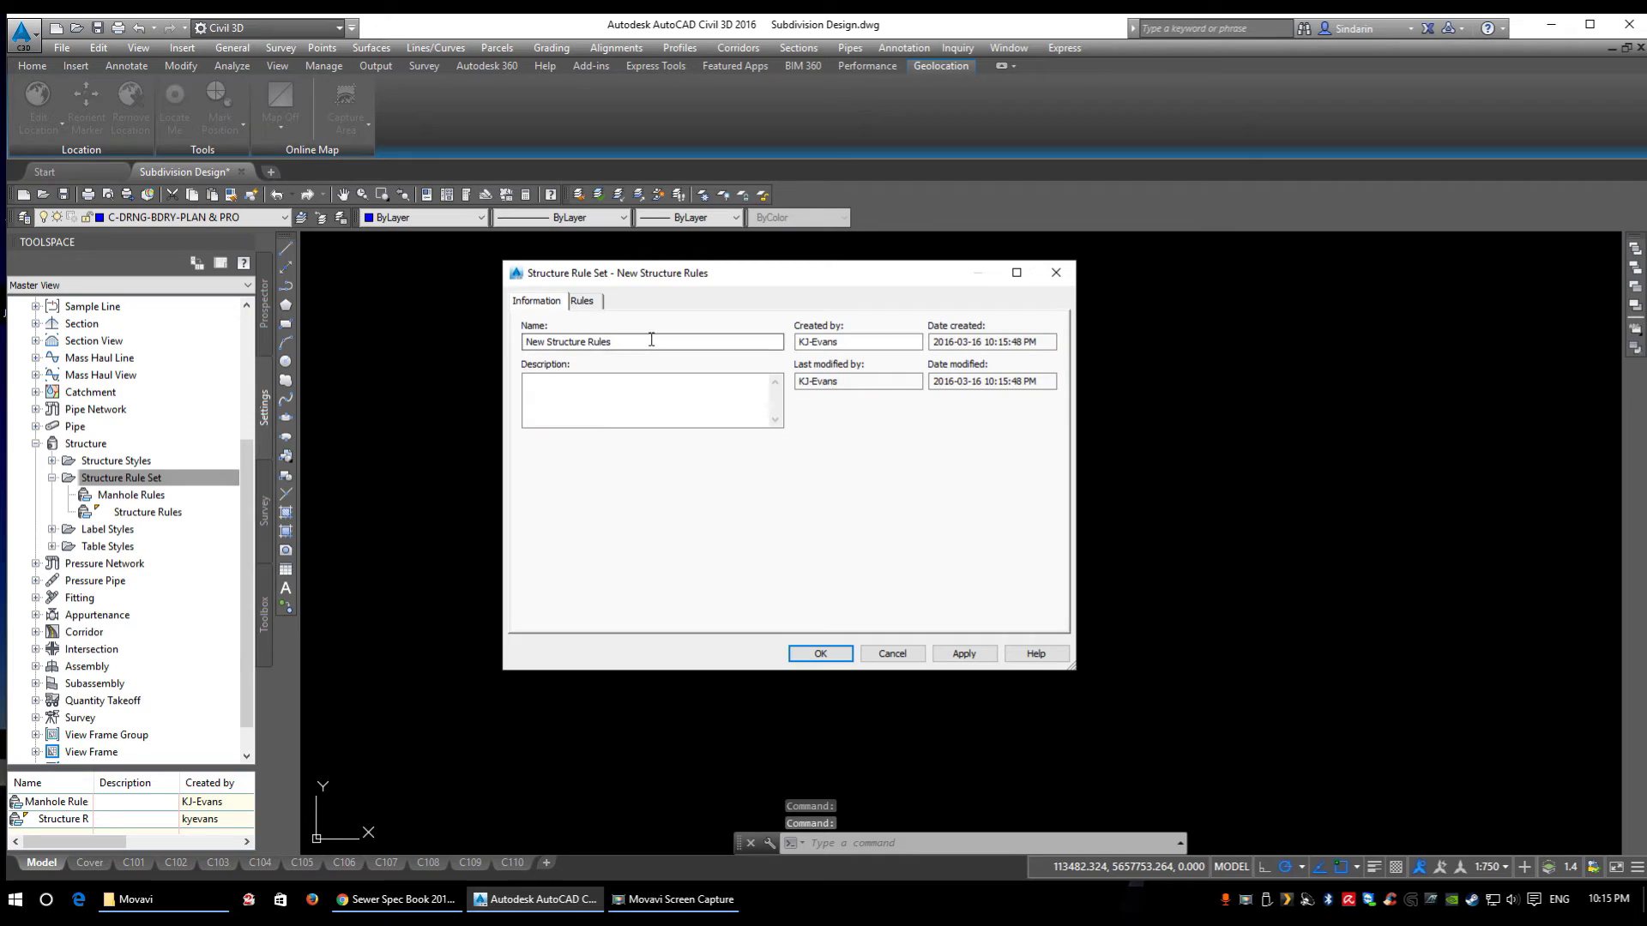
type("Catch")
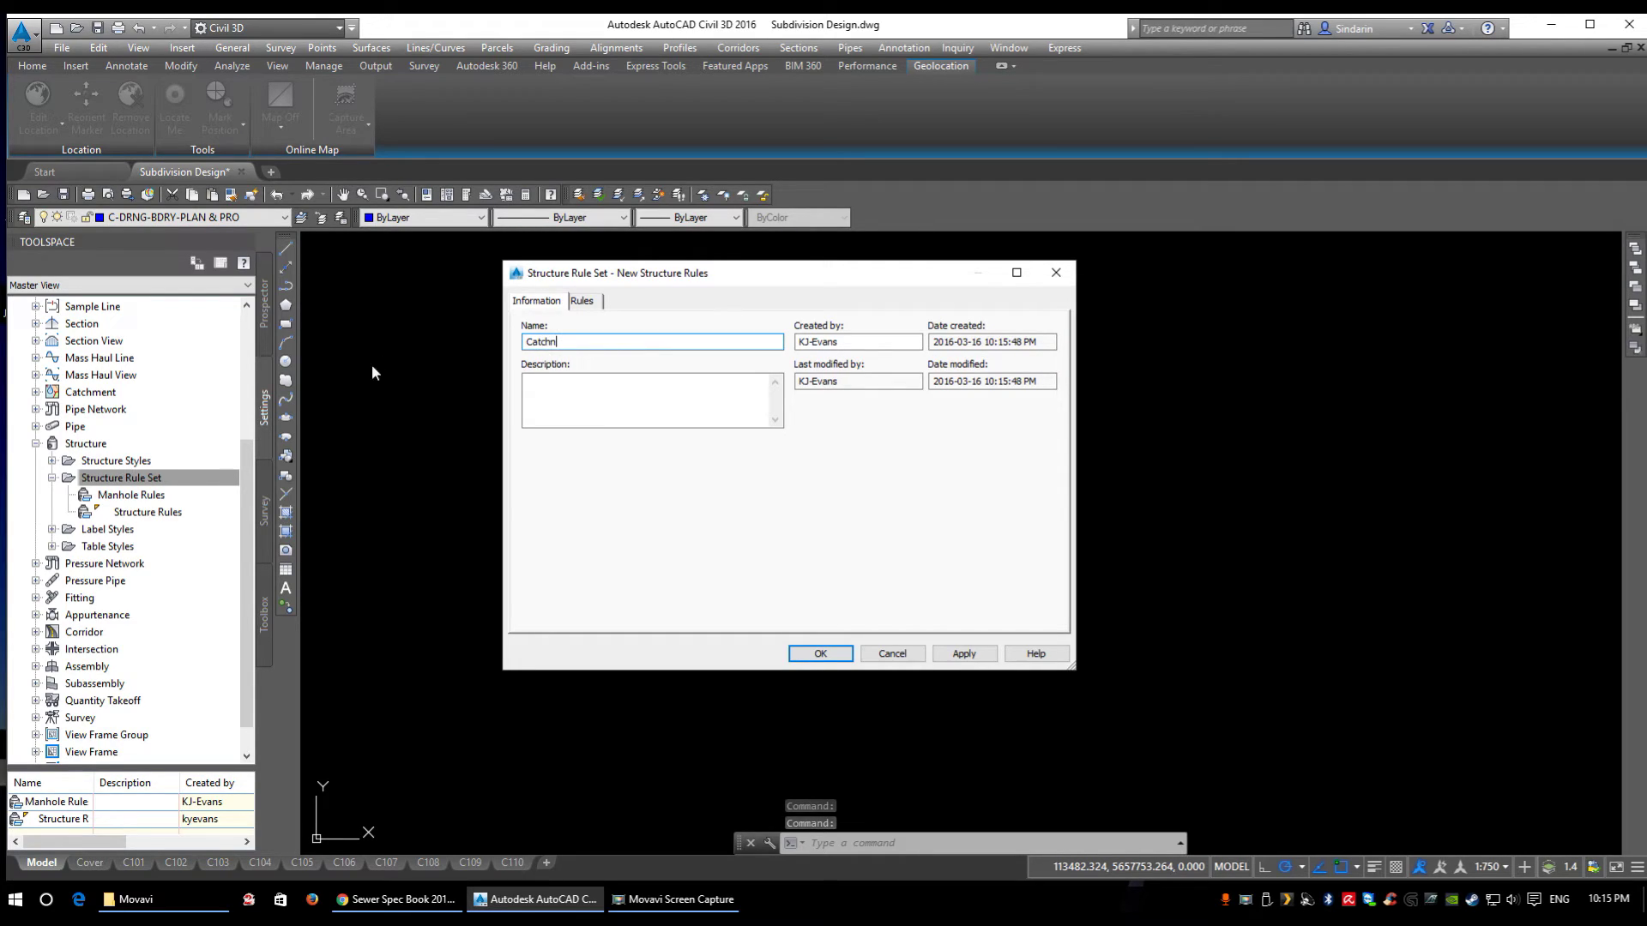
type("basin Rules")
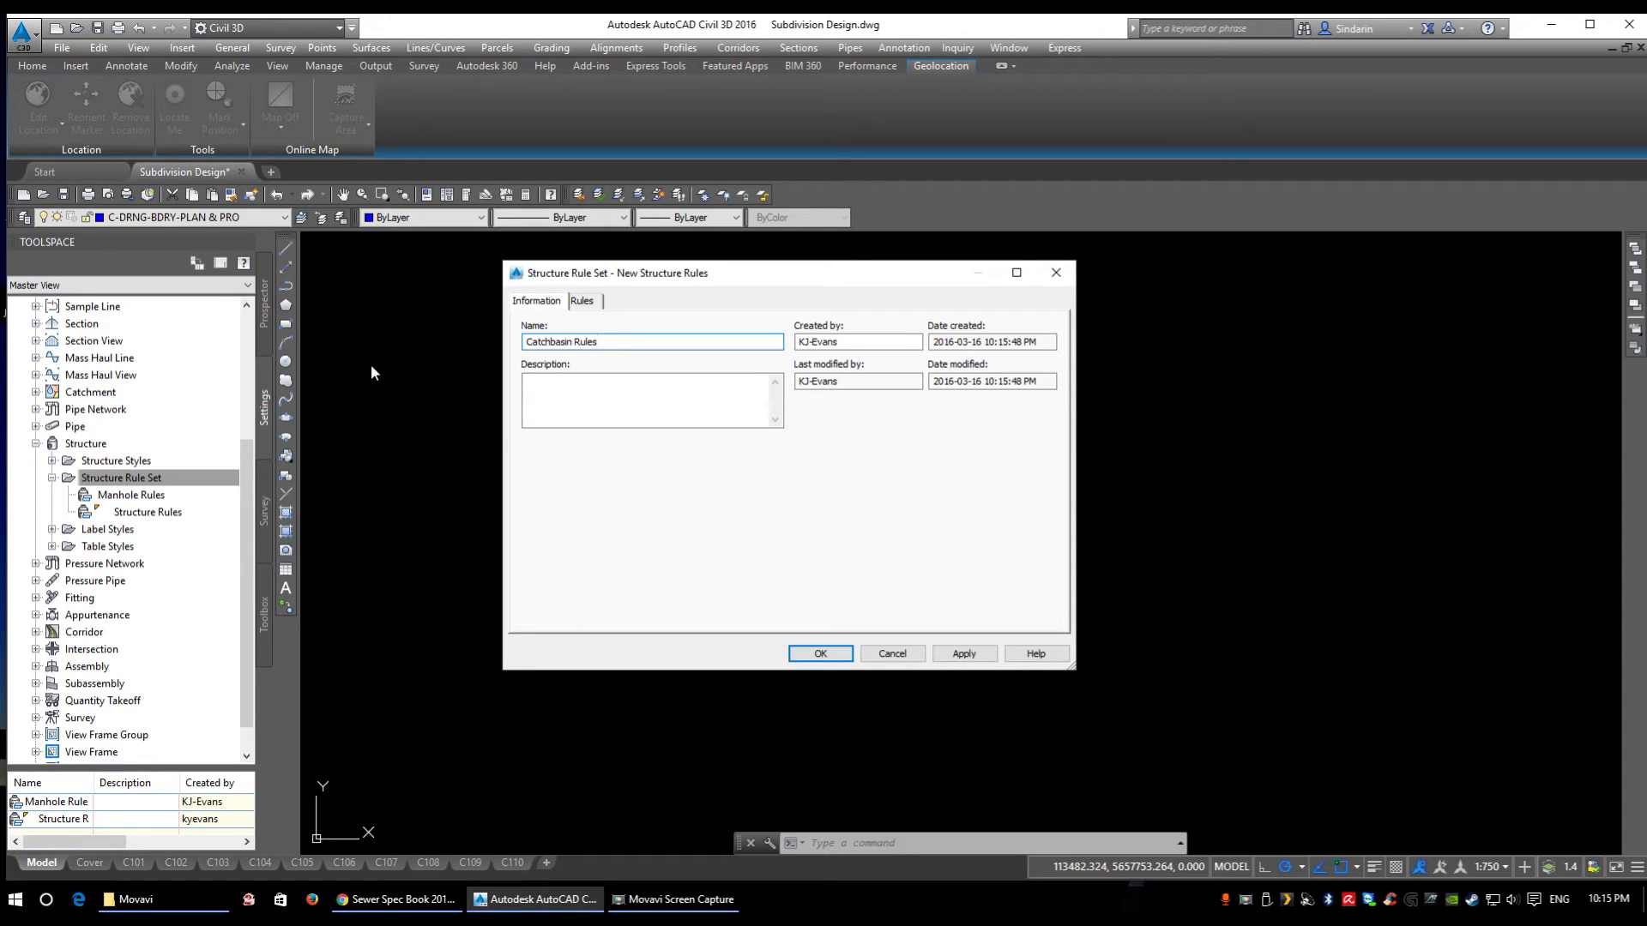
left_click(583, 301)
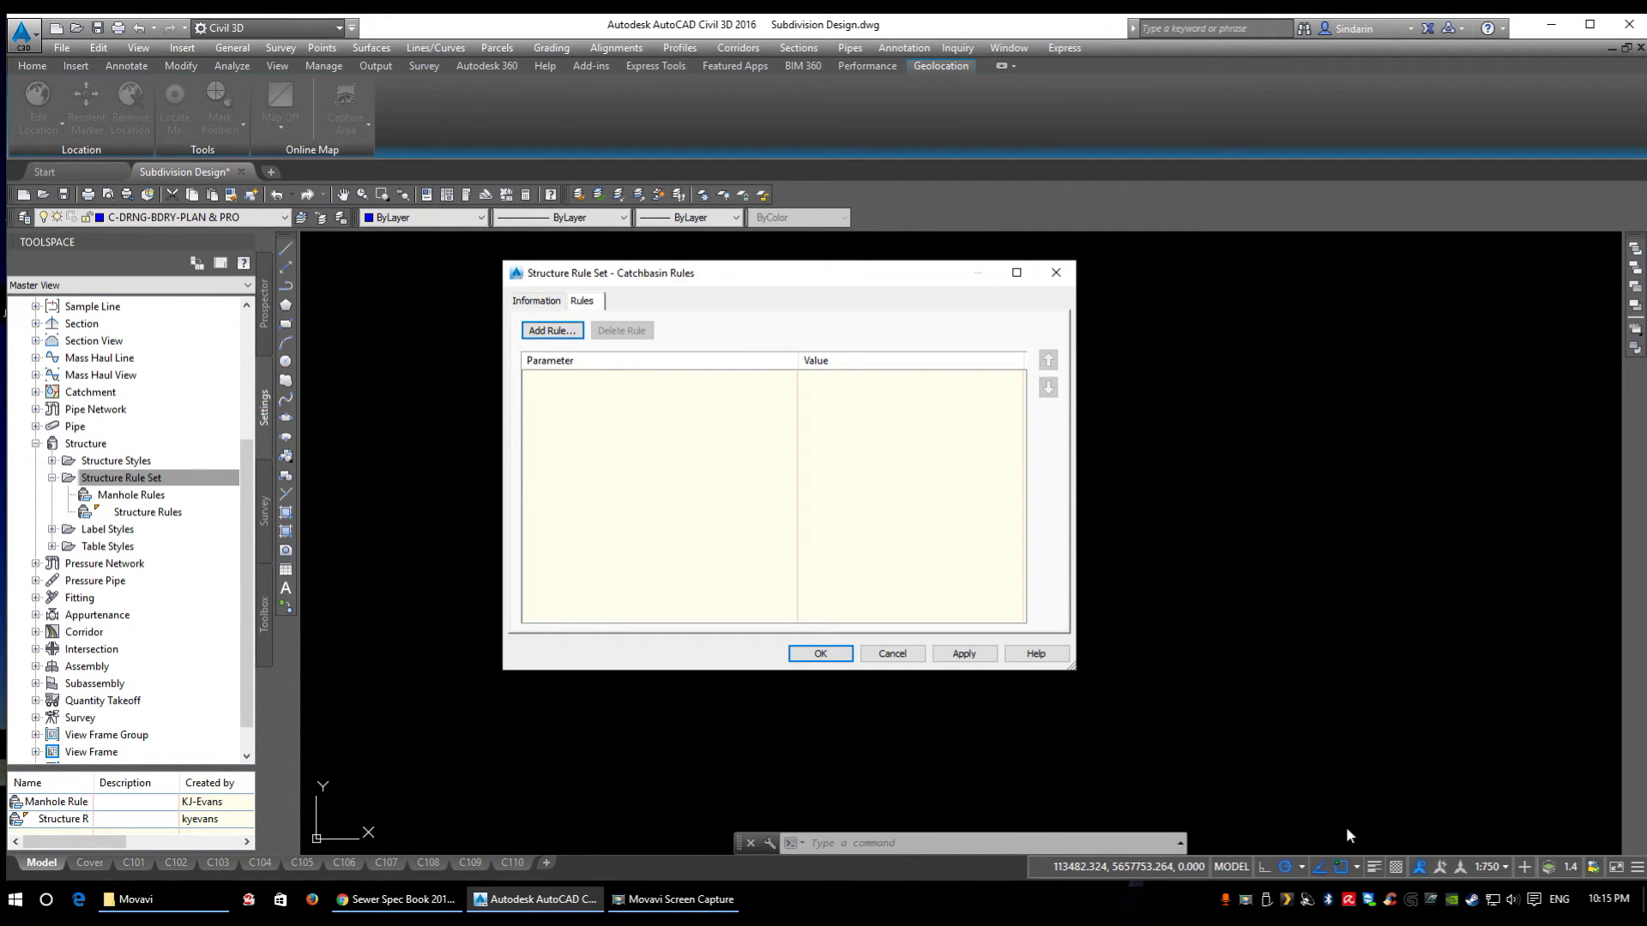
Step: Add a Set Sump Depth rule to Catchbasin Rules with Sump Depth 1.000m
left_click(556, 331)
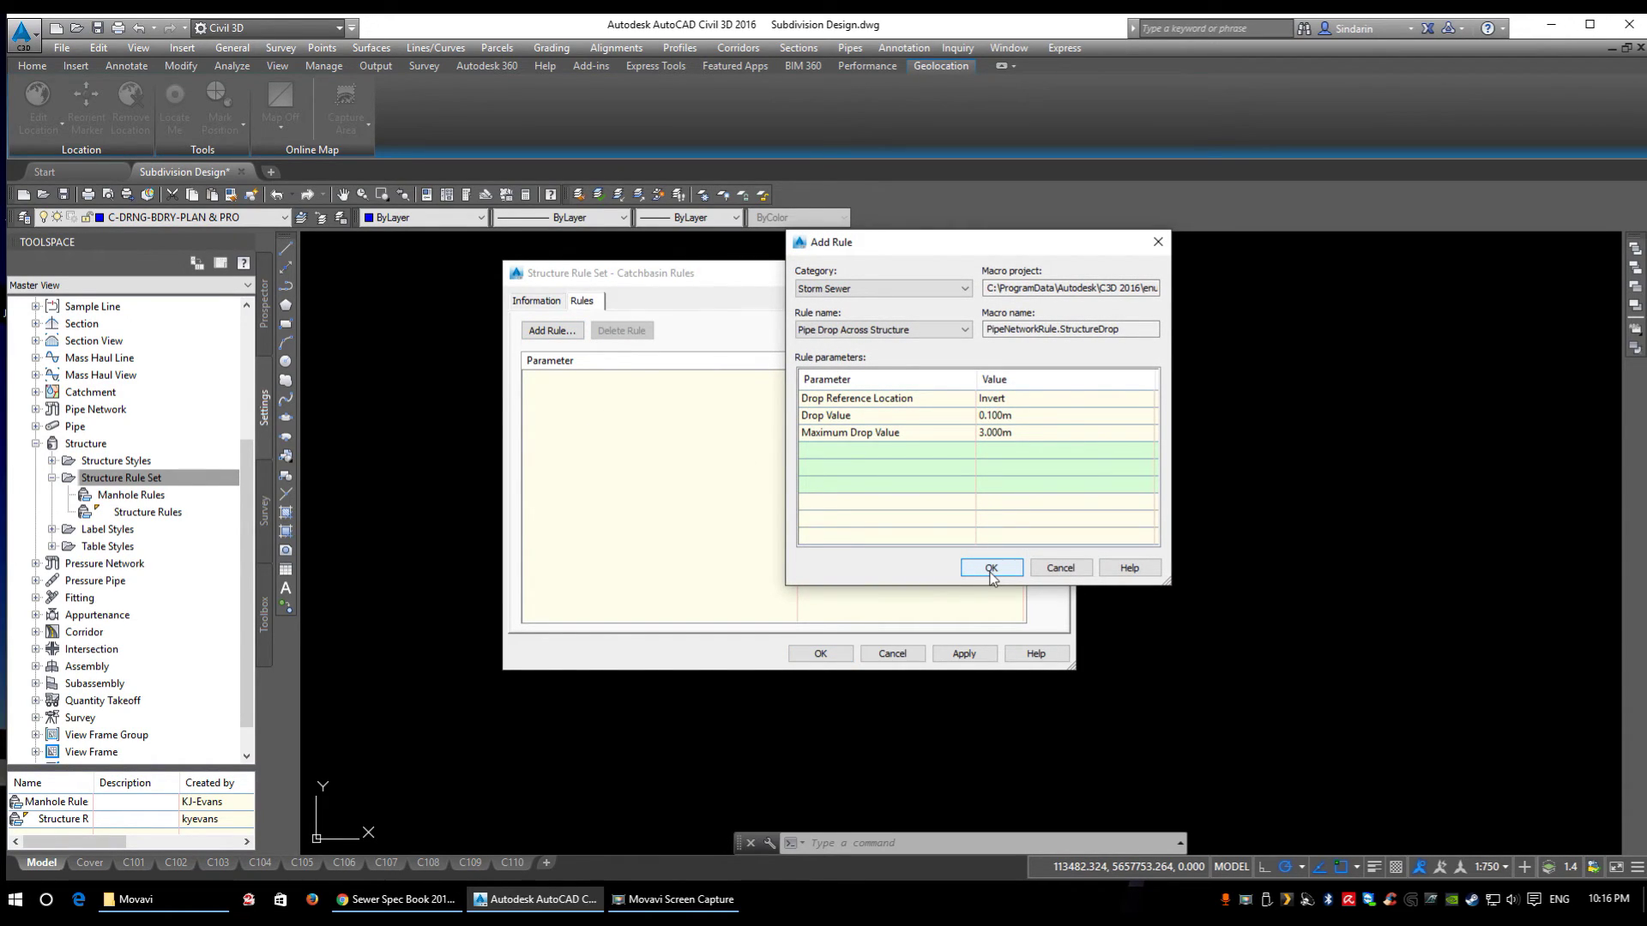
left_click(909, 330)
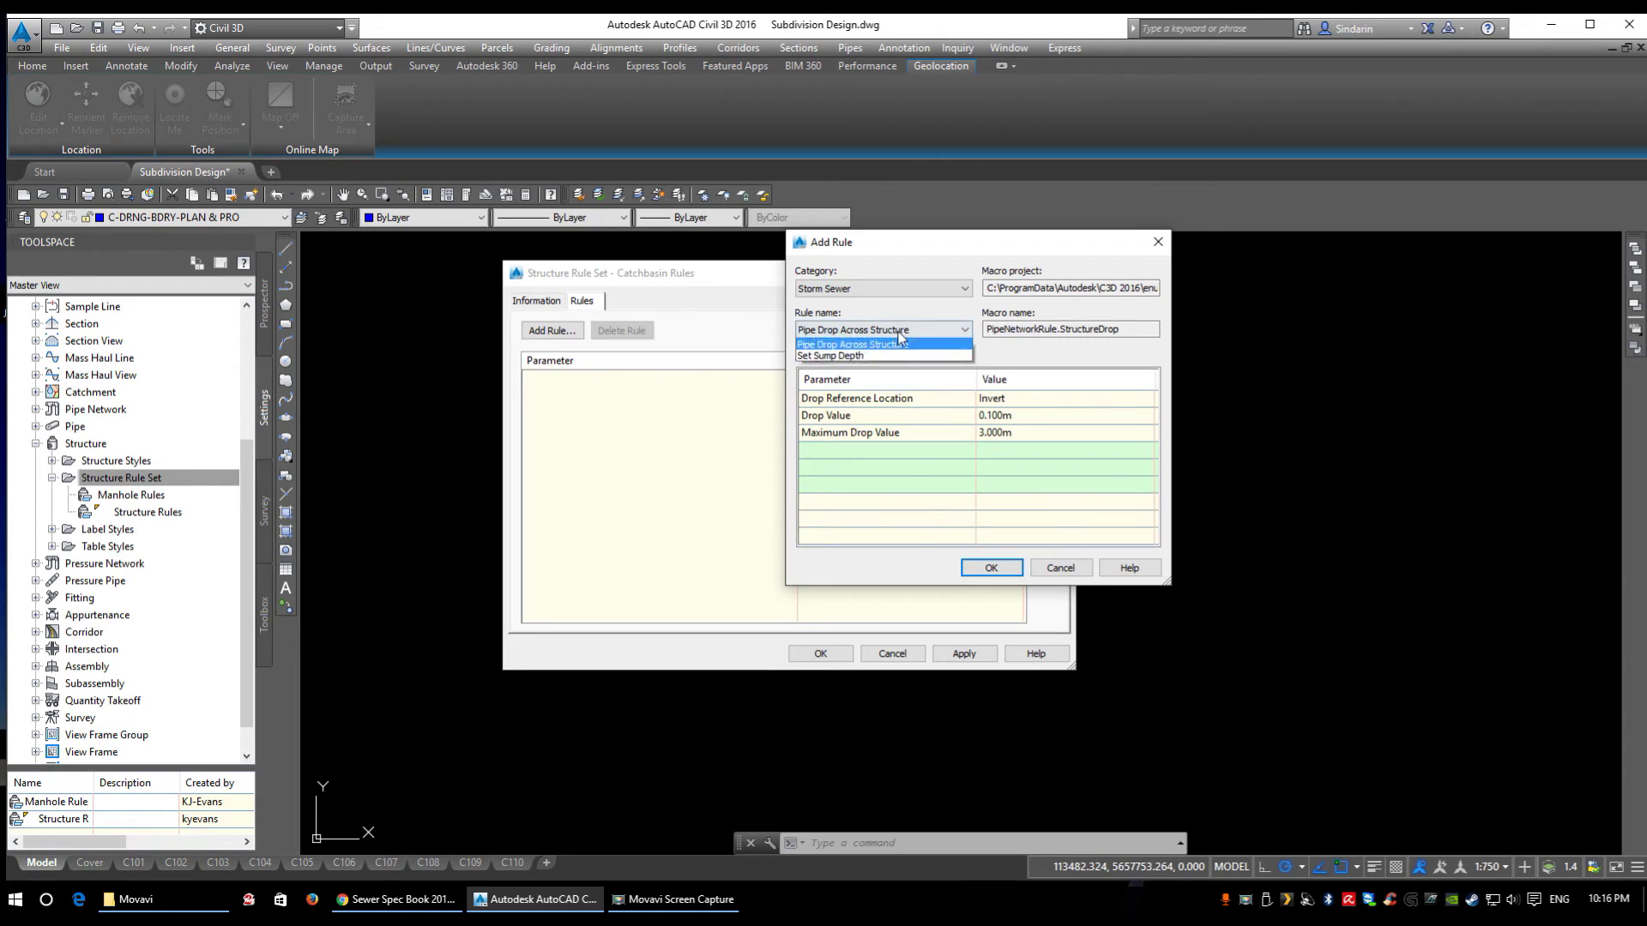
left_click(856, 368)
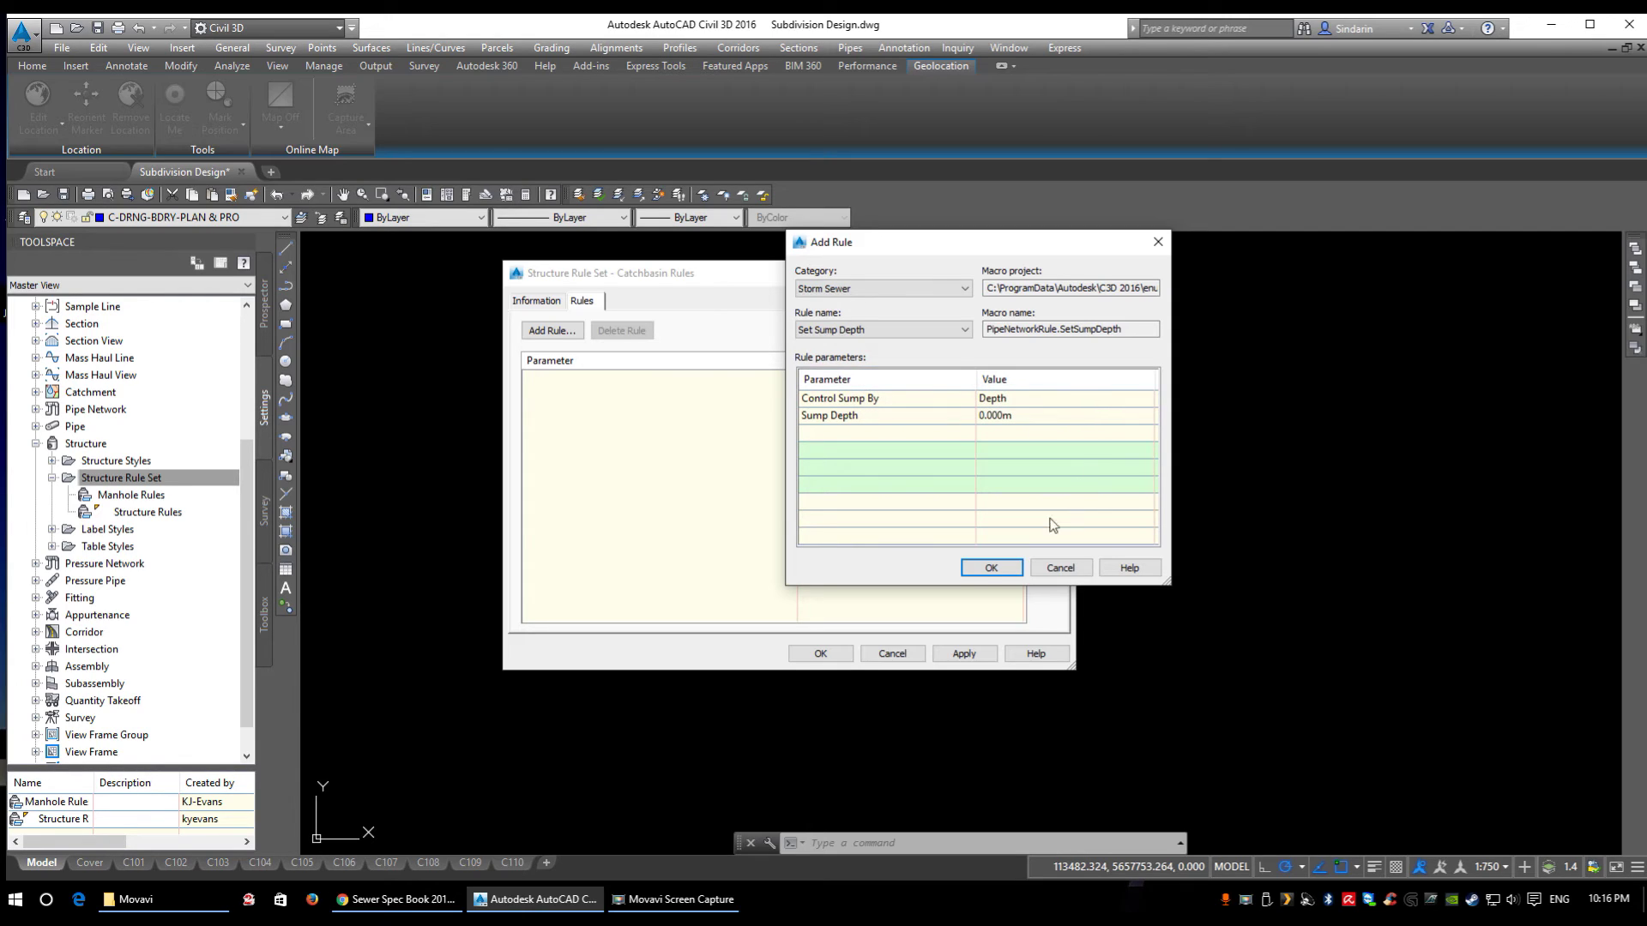
left_click(991, 567)
left_click(532, 379)
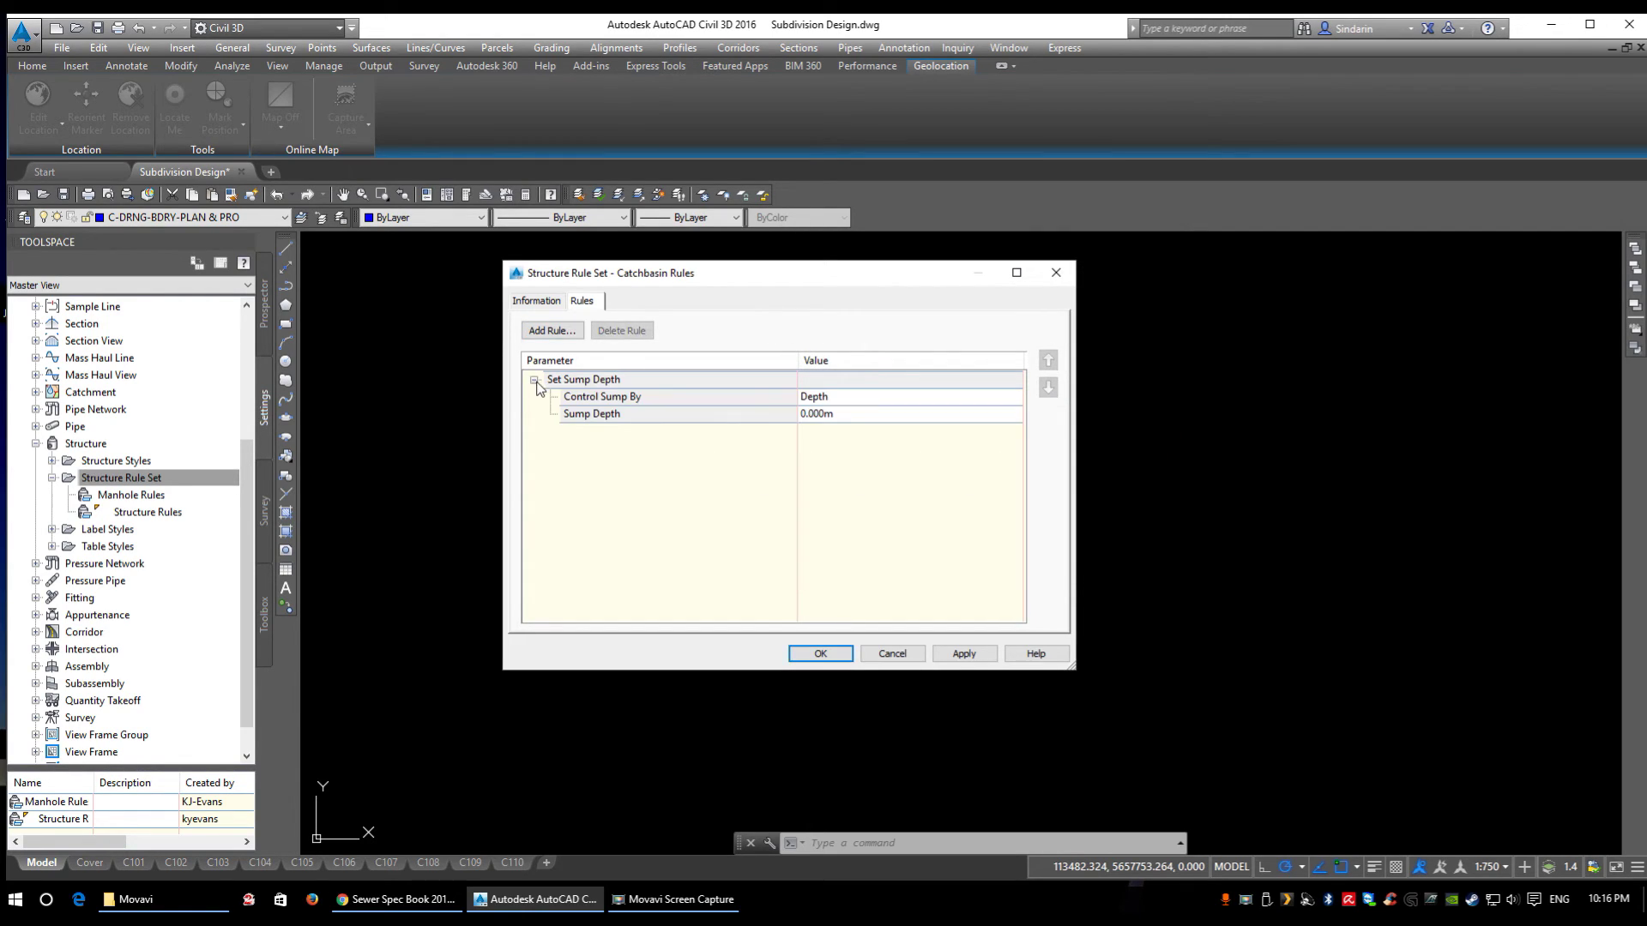
left_click(860, 414)
type("1")
left_click(795, 515)
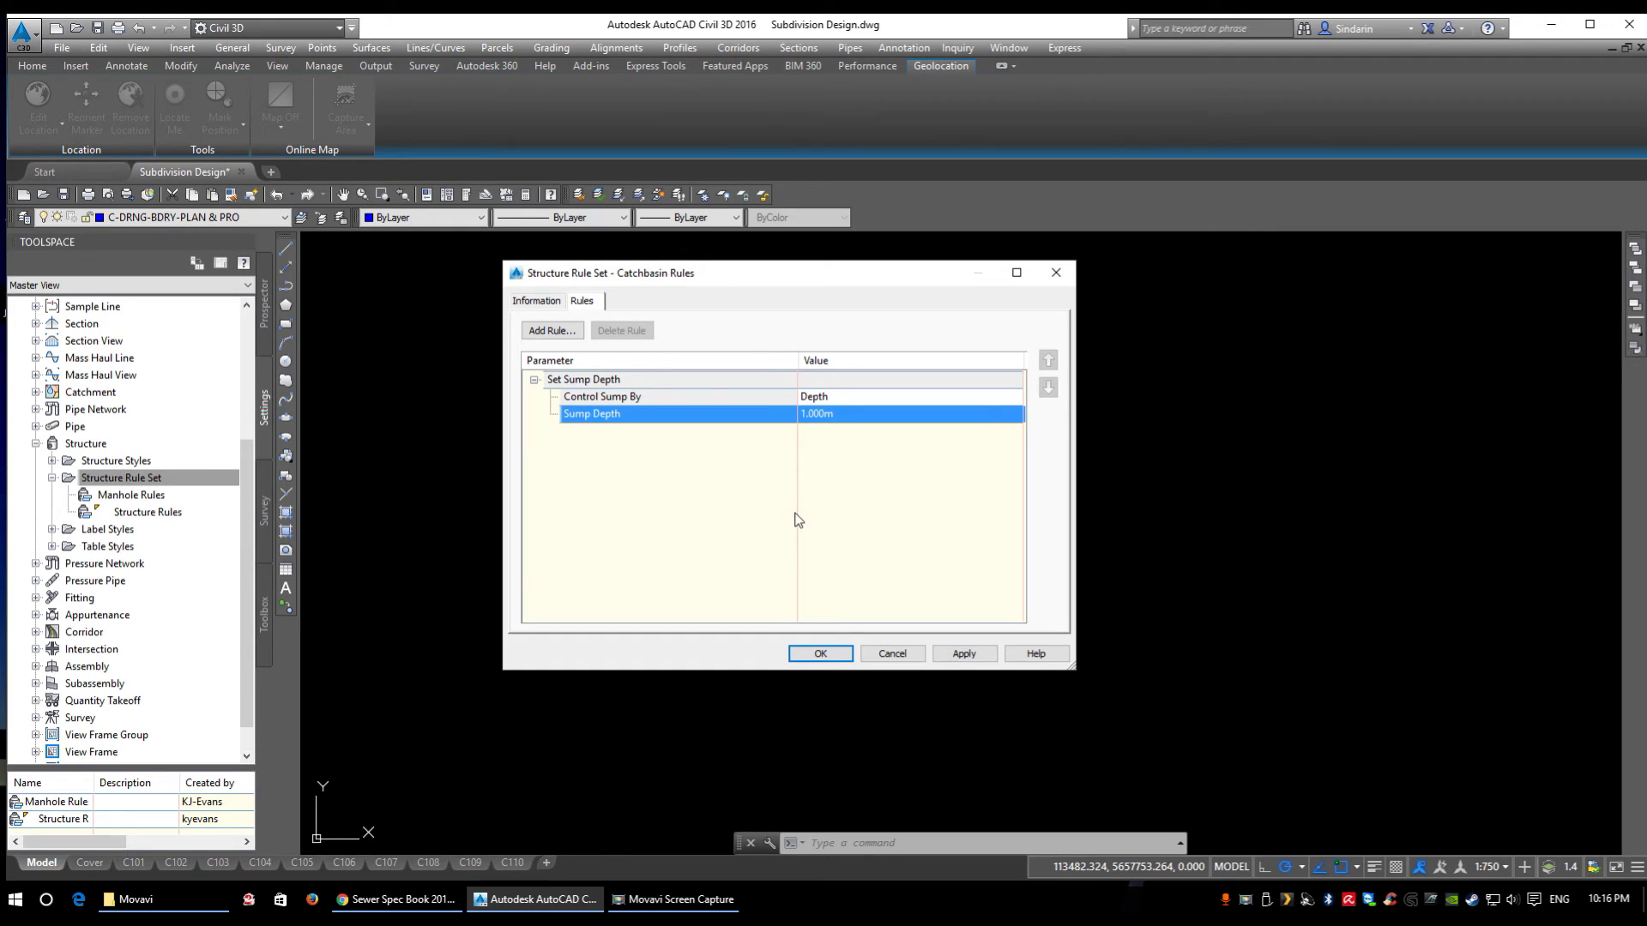
Step: Add a Maximum pipe size check rule to the Catchbasin Rules set
left_click(573, 334)
left_click(857, 329)
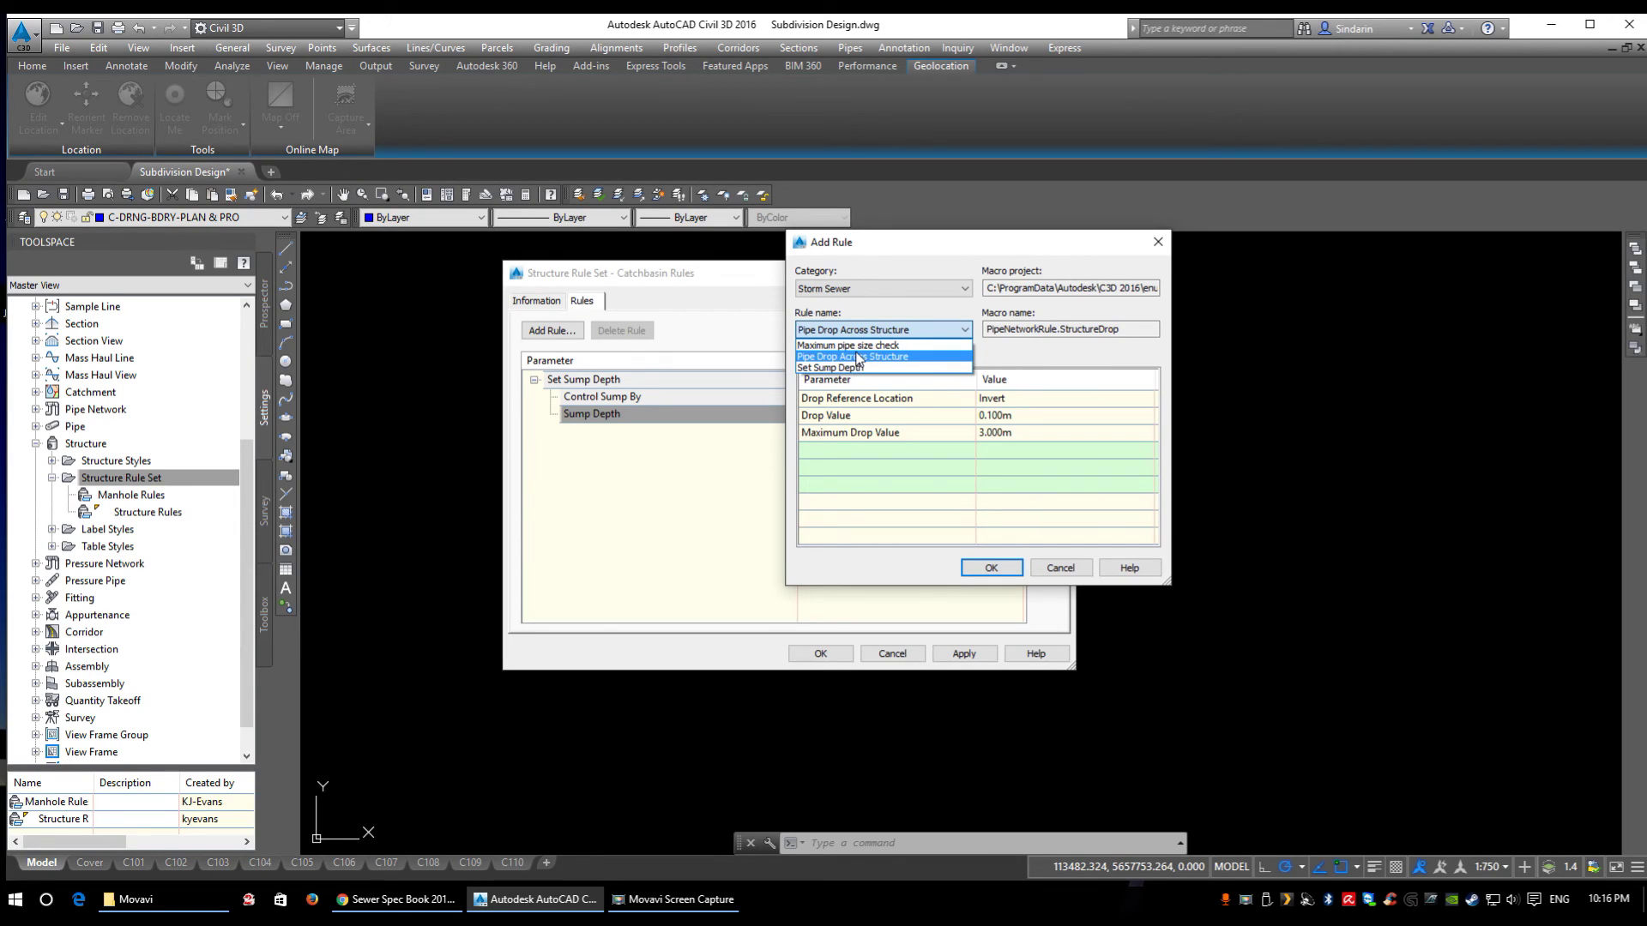
left_click(857, 344)
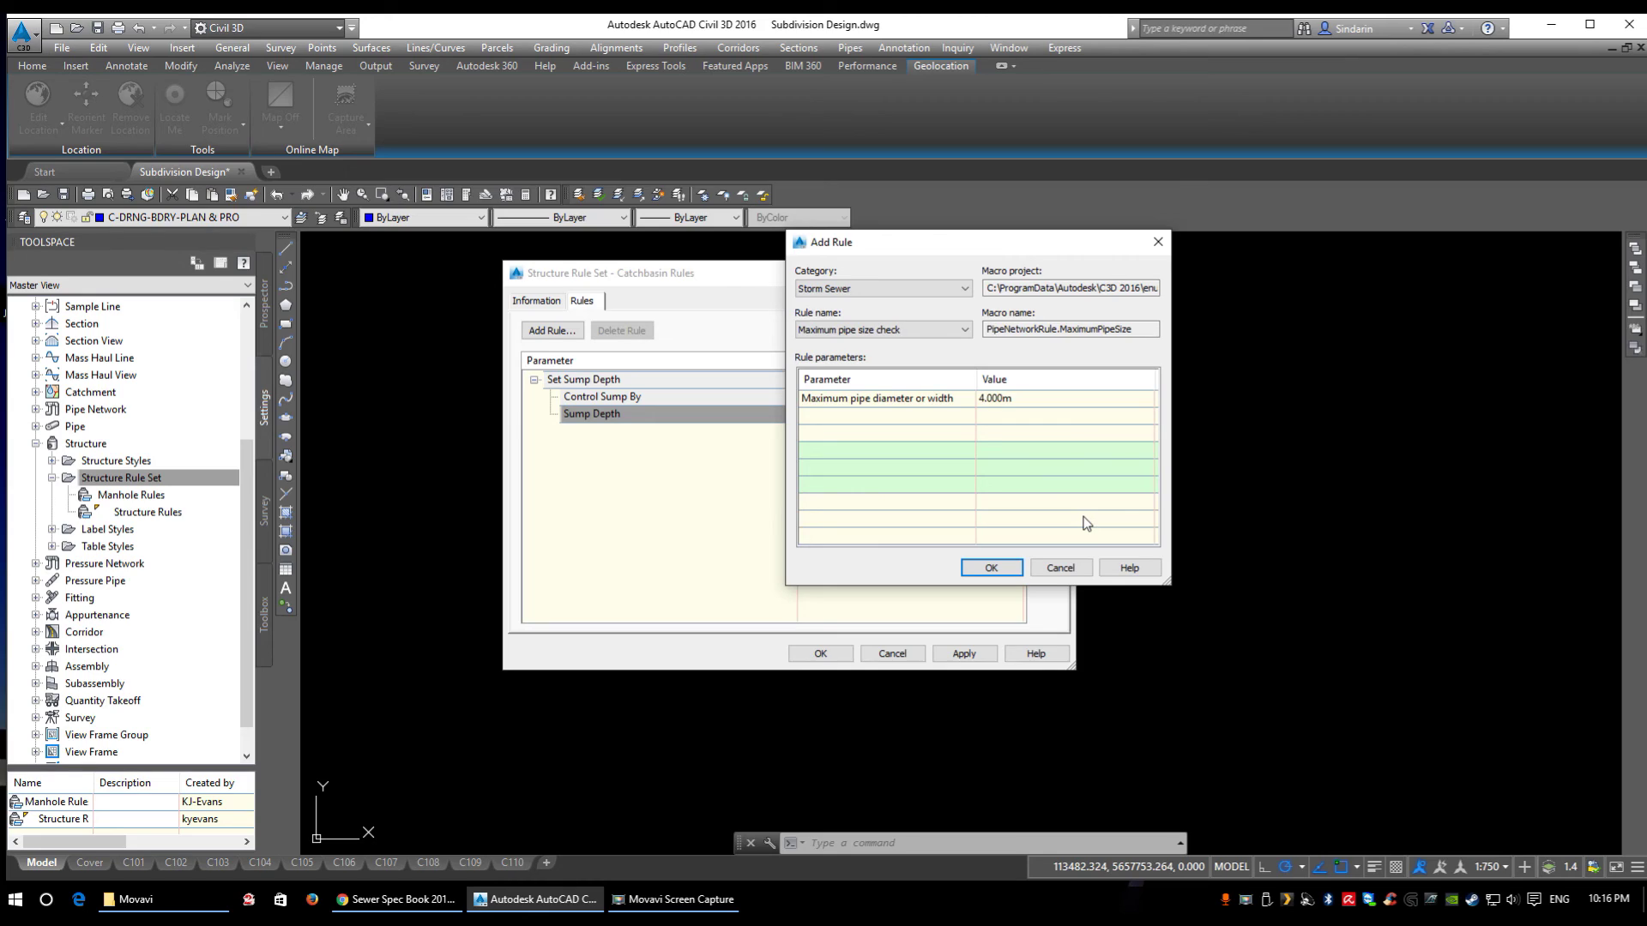
left_click(1008, 573)
Step: Set the maximum pipe diameter or width to 0.250m and save the rule set
left_click(533, 397)
left_click(847, 411)
type(".25")
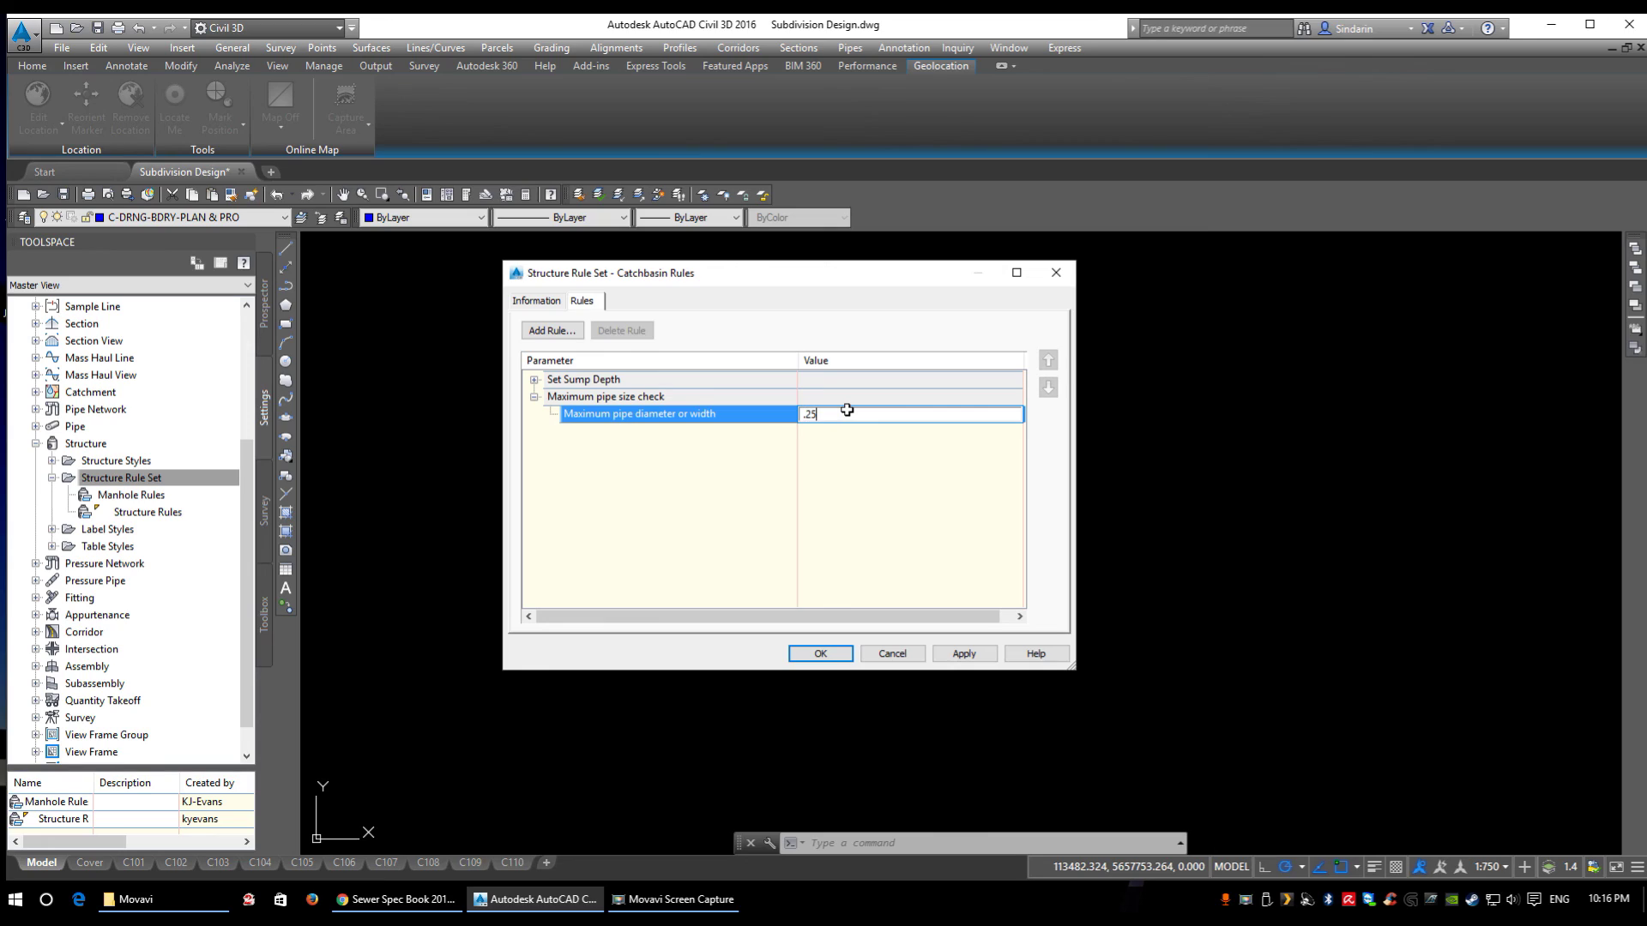
left_click(877, 549)
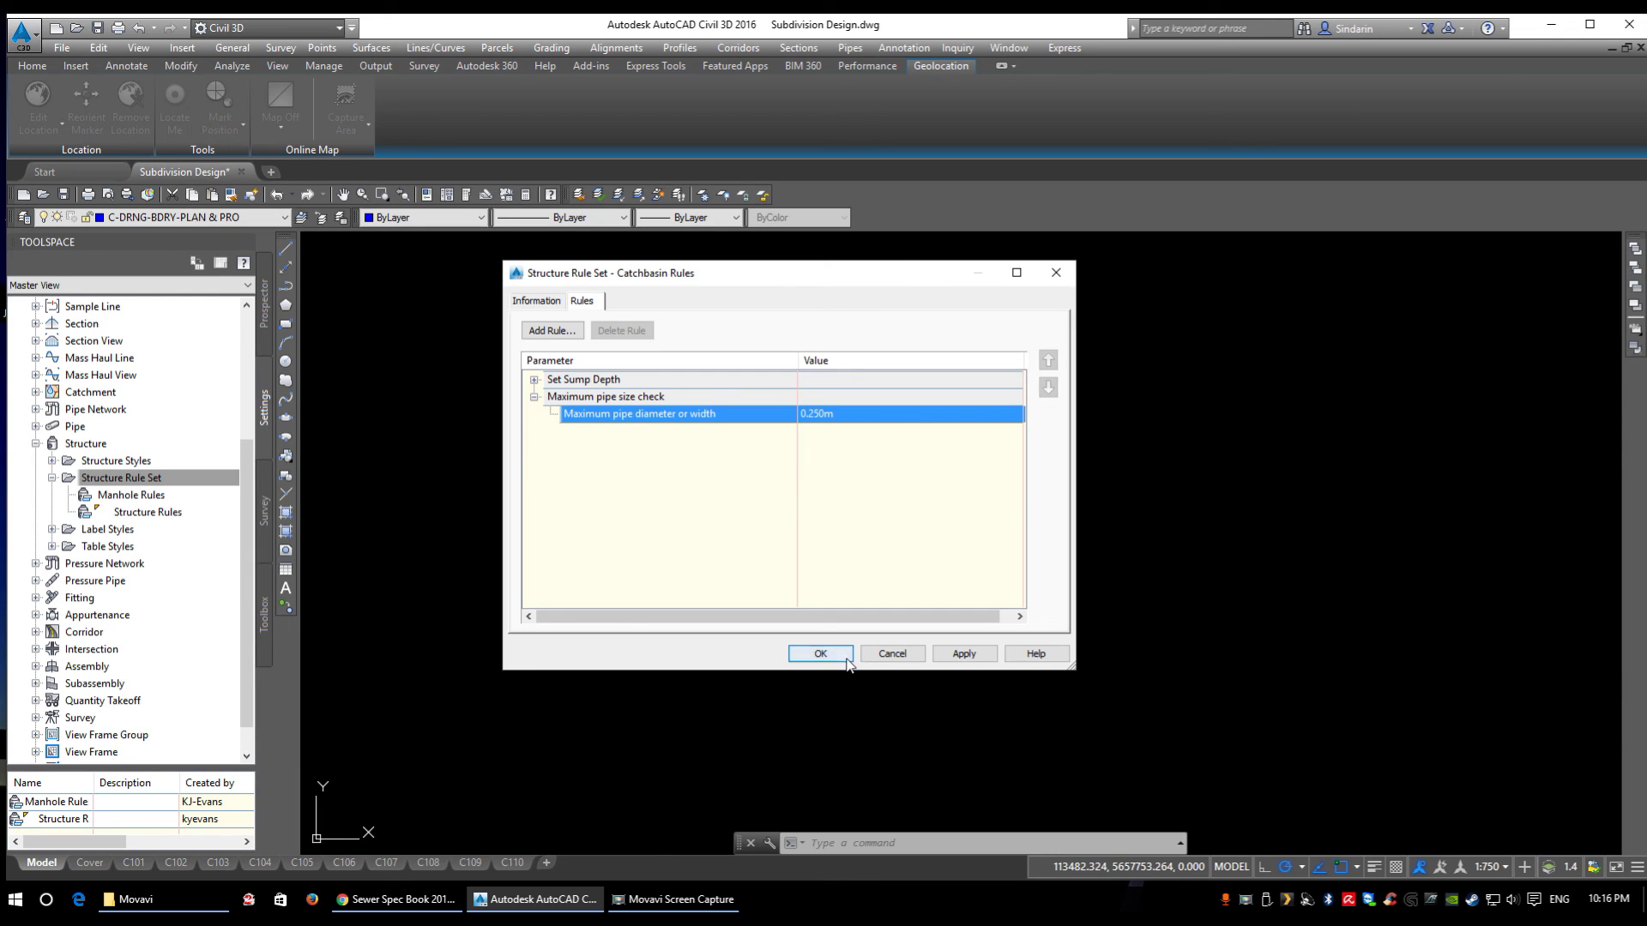
left_click(820, 654)
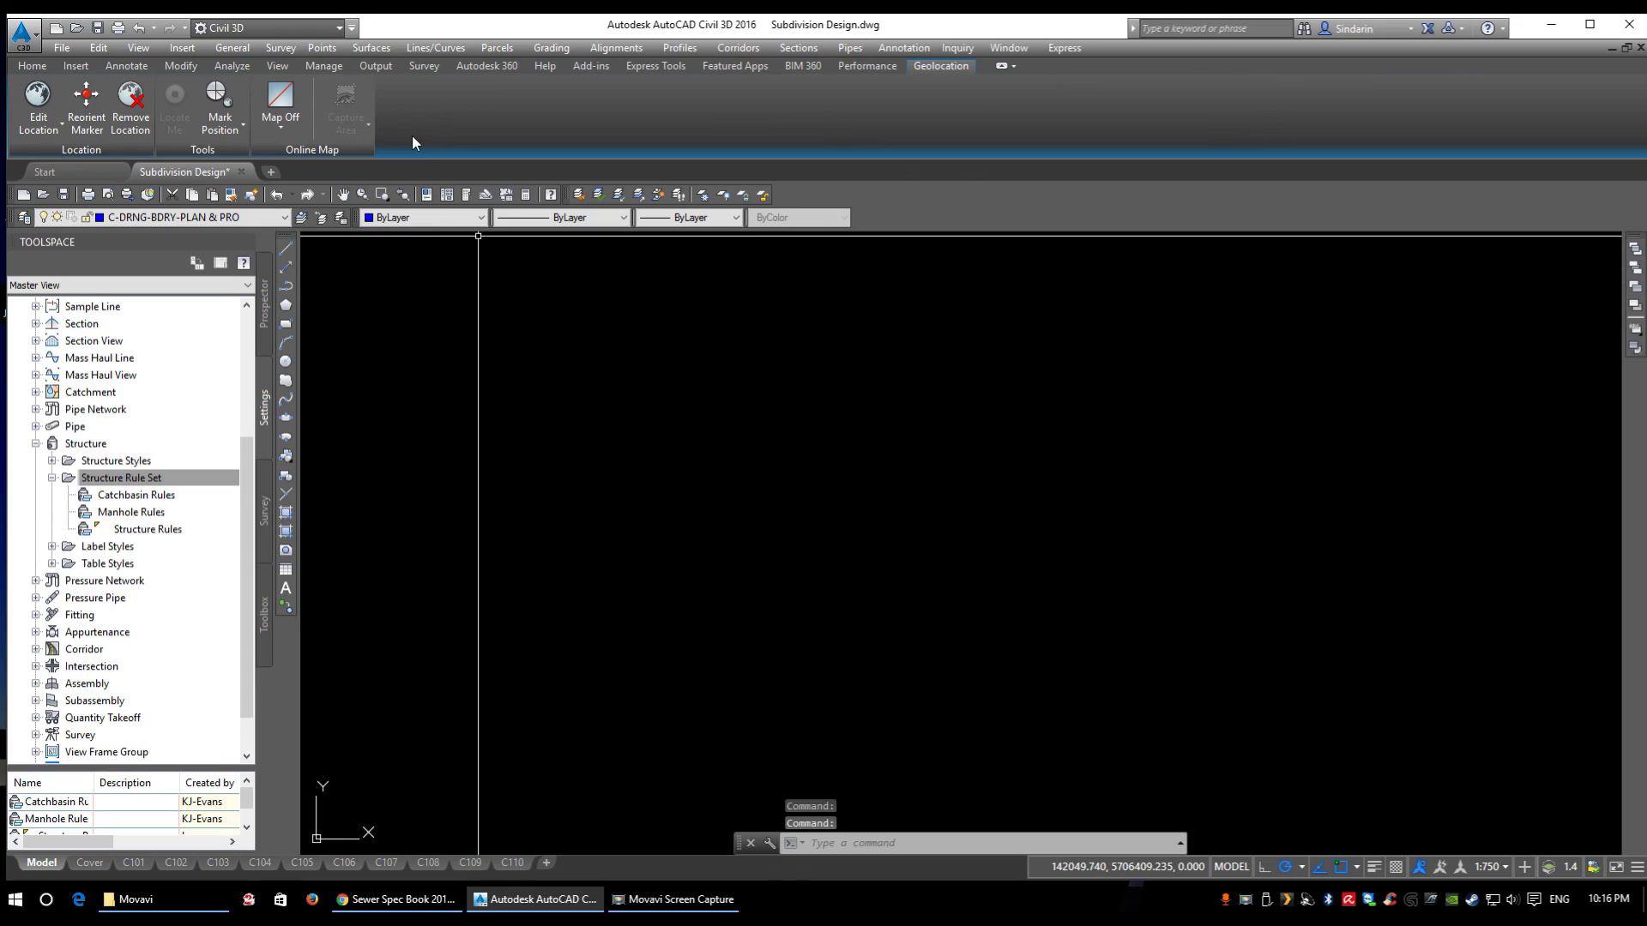